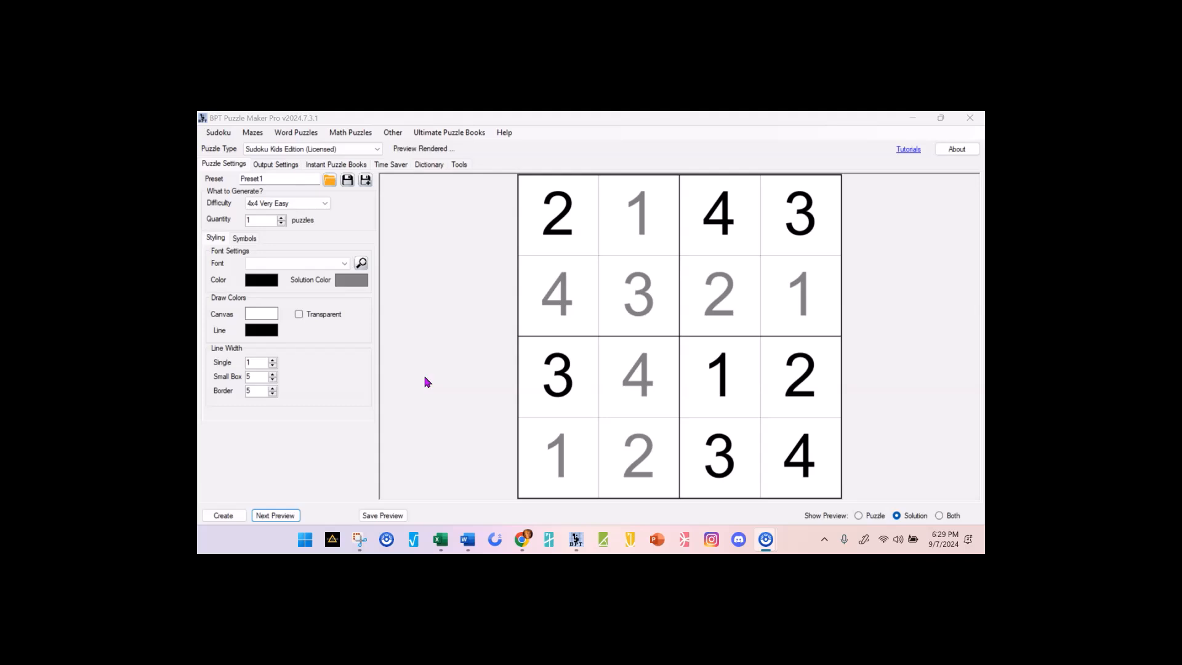
Step: Switch the puzzle type to Sudoku 9x9 Creative
{"action": "left_click", "coordinate": [419, 343]}
{"action": "left_click", "coordinate": [376, 149]}
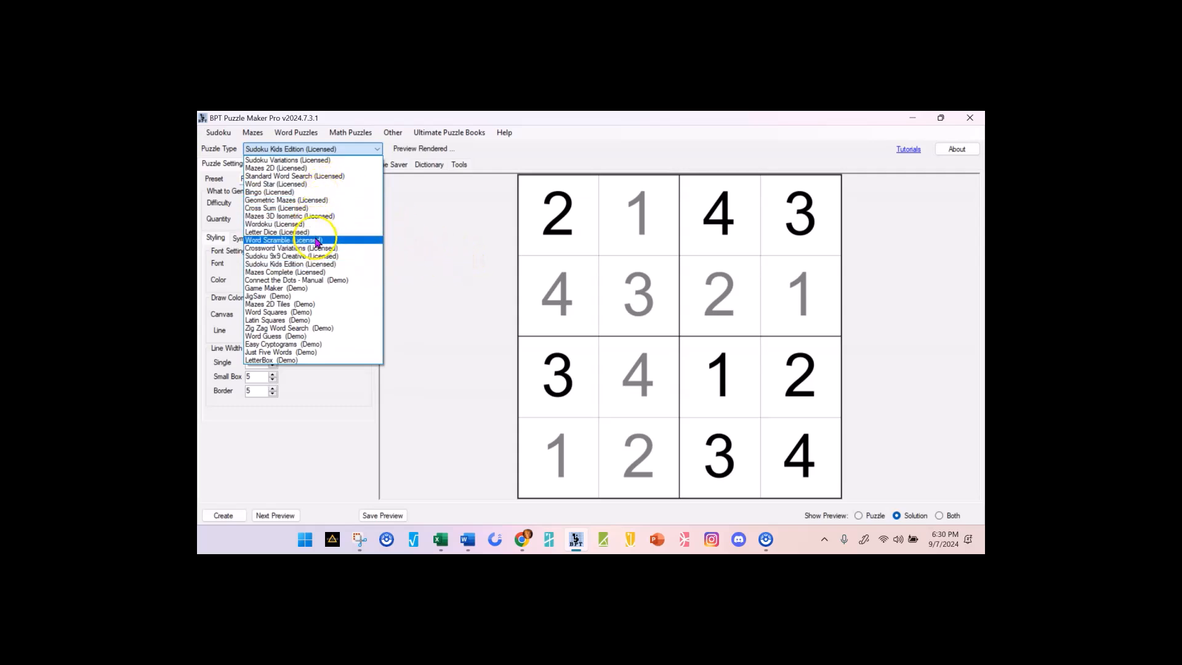
{"action": "left_click", "coordinate": [323, 256]}
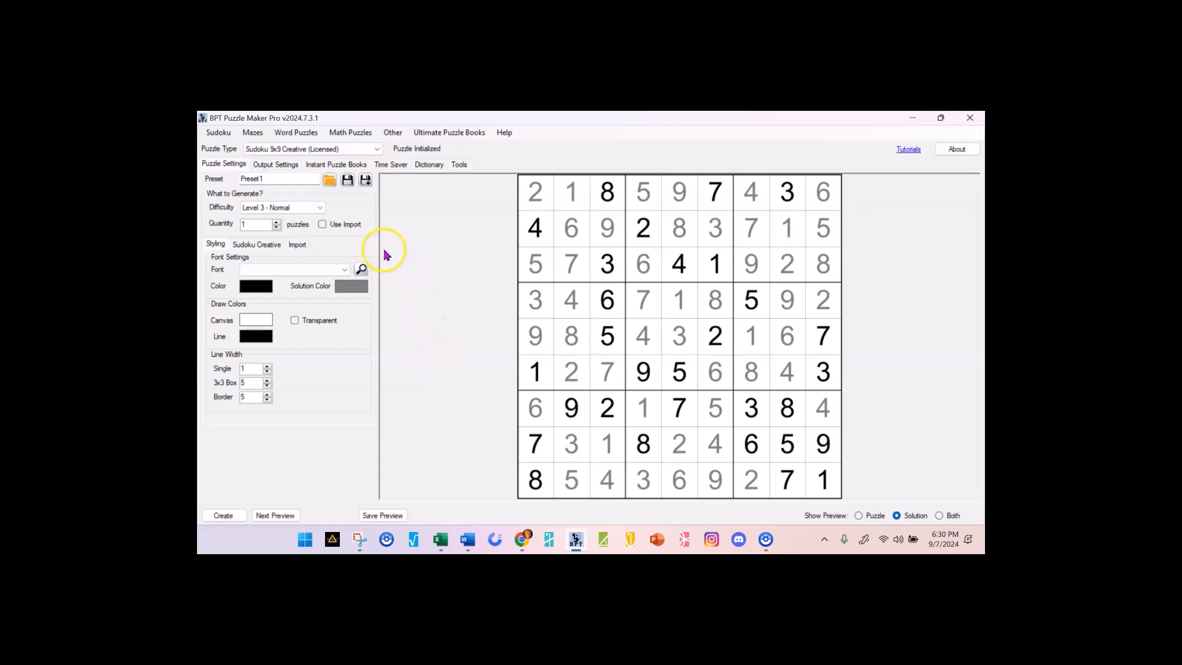
Step: Set the puzzle type to Sudoku Kids Edition and generate a new preview
{"action": "left_click", "coordinate": [376, 149]}
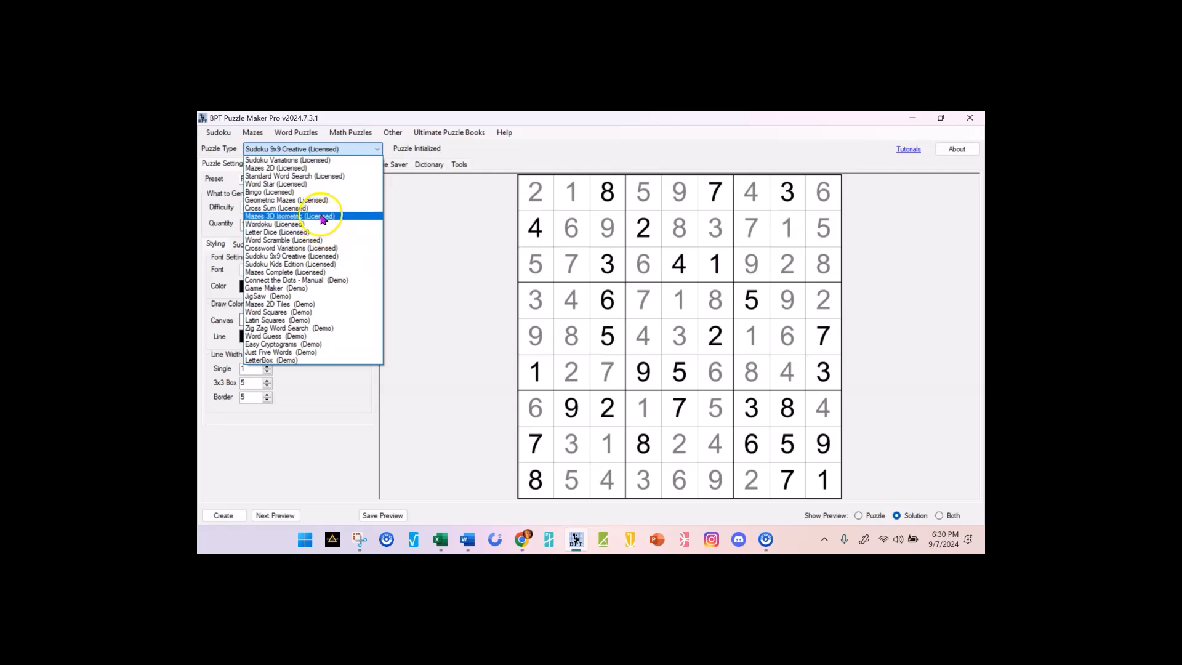
{"action": "left_click", "coordinate": [334, 263]}
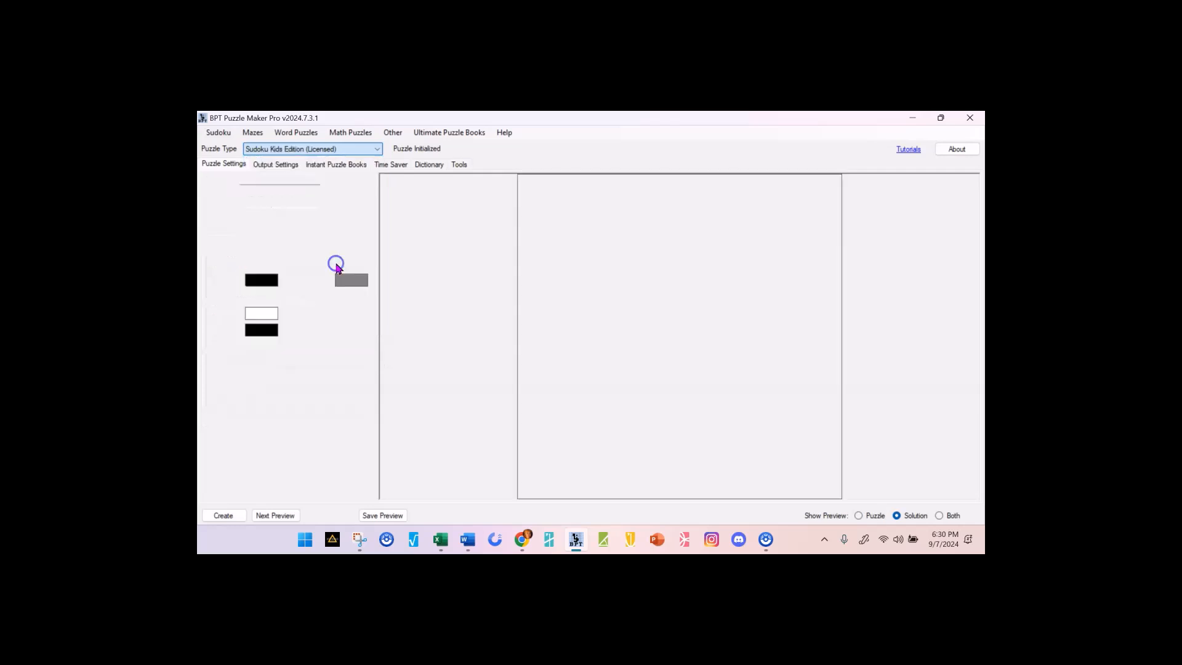
{"action": "left_click", "coordinate": [275, 515]}
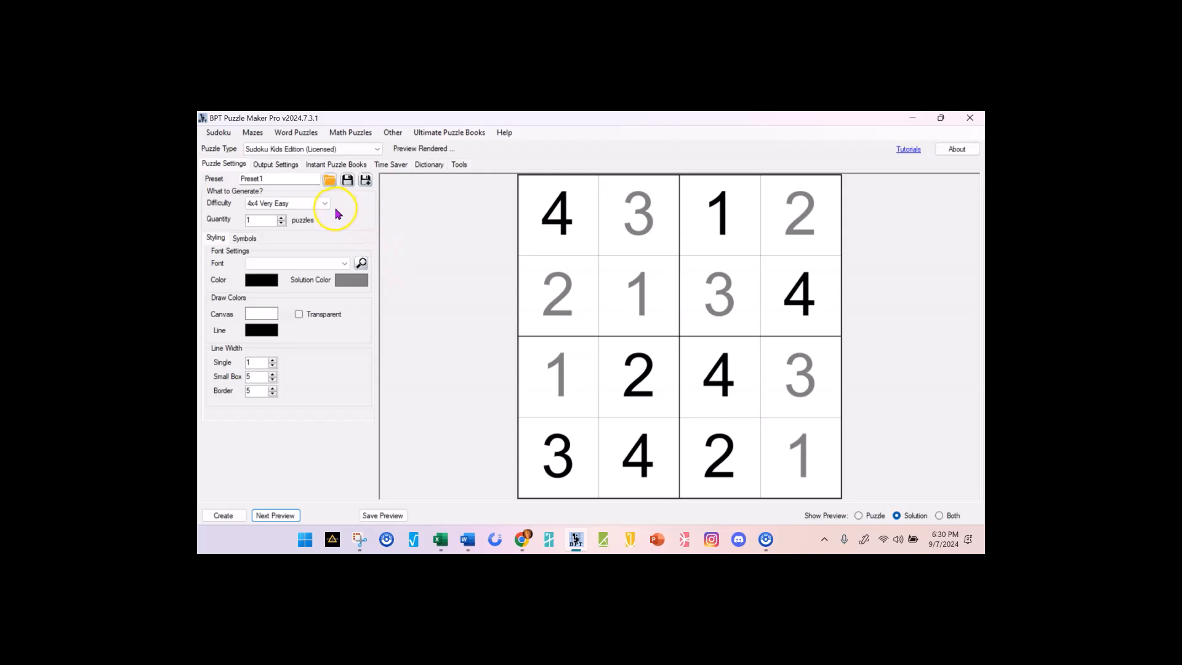
Step: Set the difficulty to 6x6 Very Easy and render a new preview
{"action": "left_click", "coordinate": [311, 204]}
{"action": "left_click", "coordinate": [302, 245]}
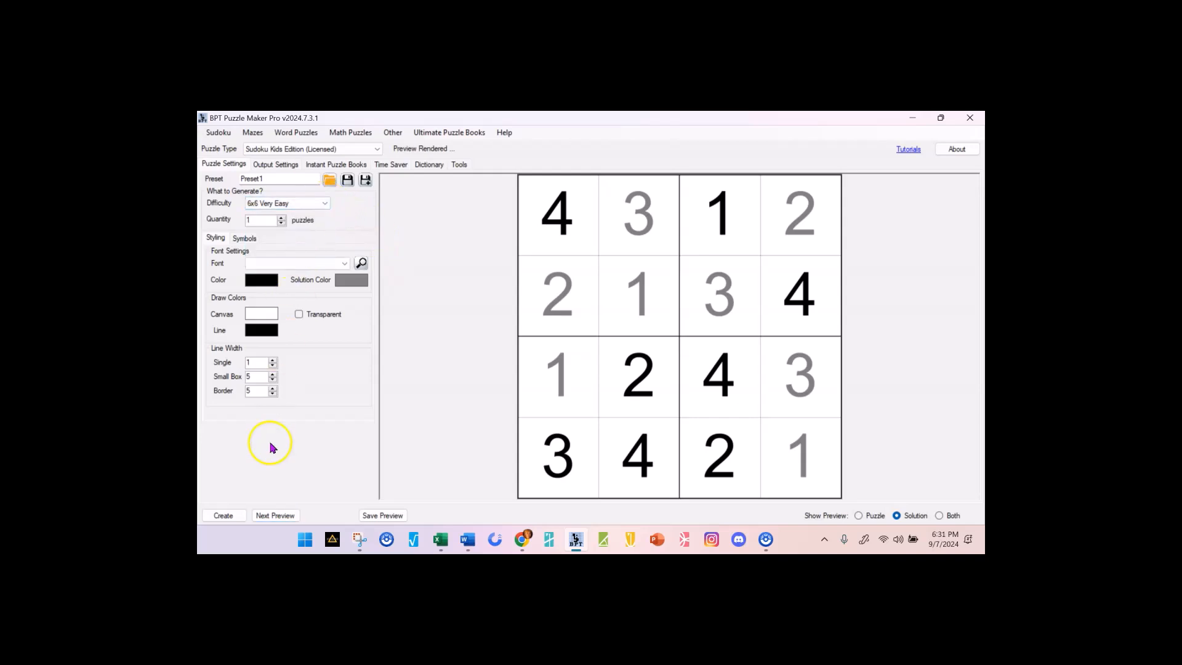
{"action": "left_click", "coordinate": [409, 326]}
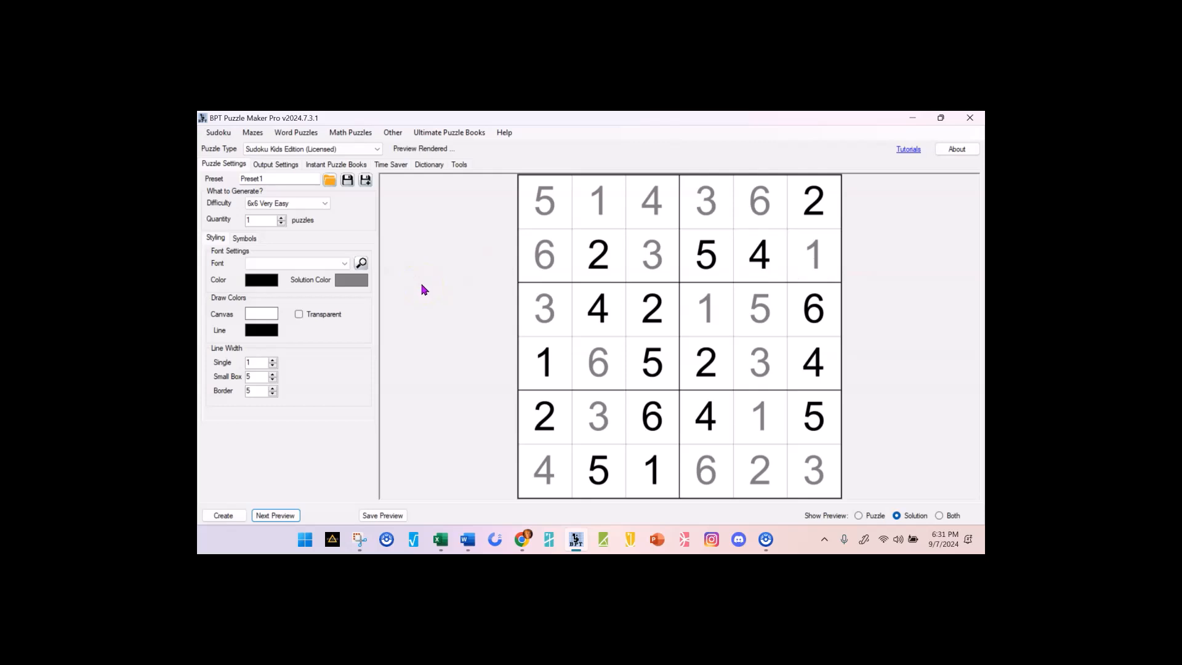
Step: Set the difficulty to 4x4 Easy and generate a new preview
{"action": "left_click", "coordinate": [324, 203]}
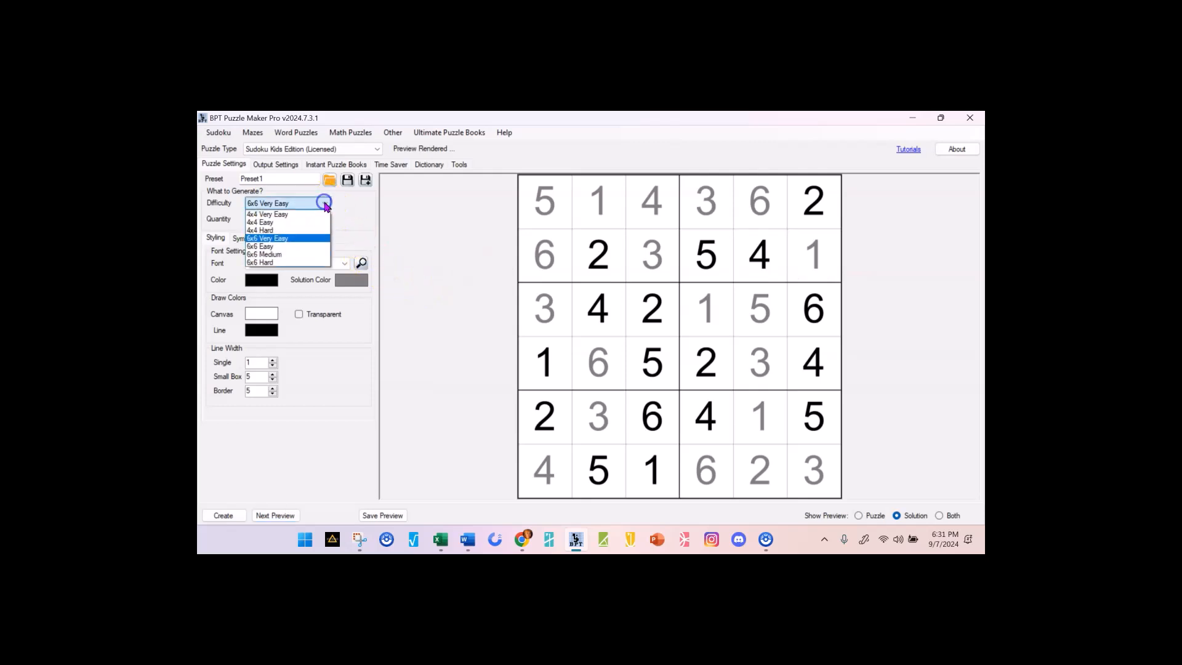
{"action": "left_click", "coordinate": [305, 223]}
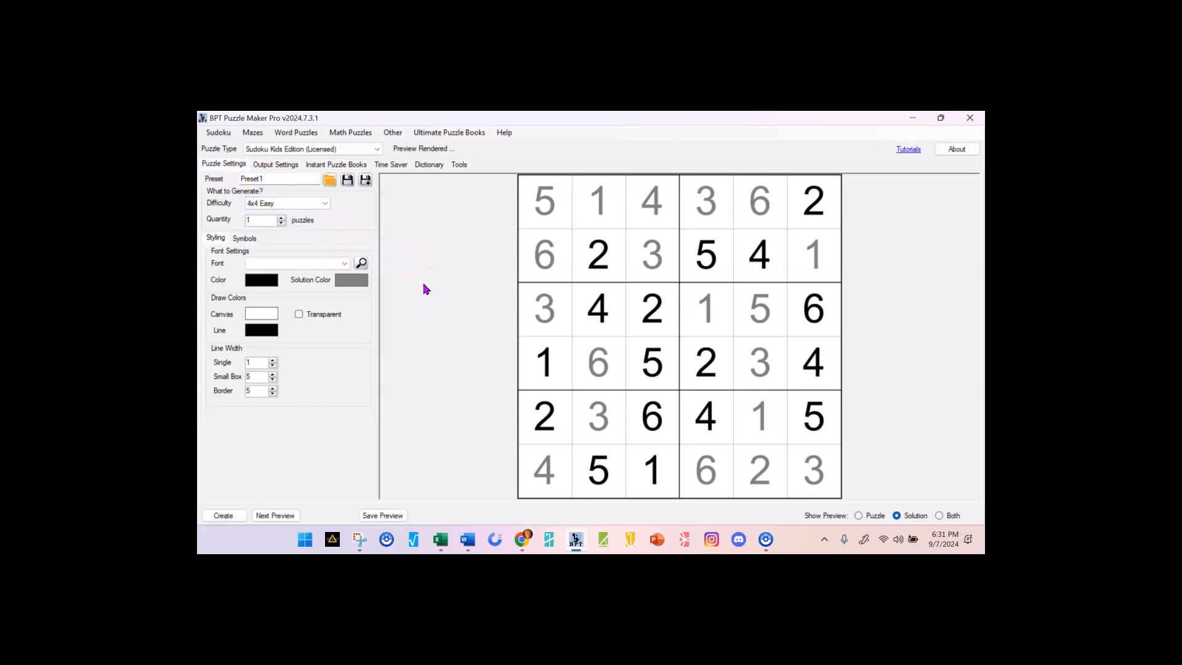
{"action": "left_click", "coordinate": [434, 305]}
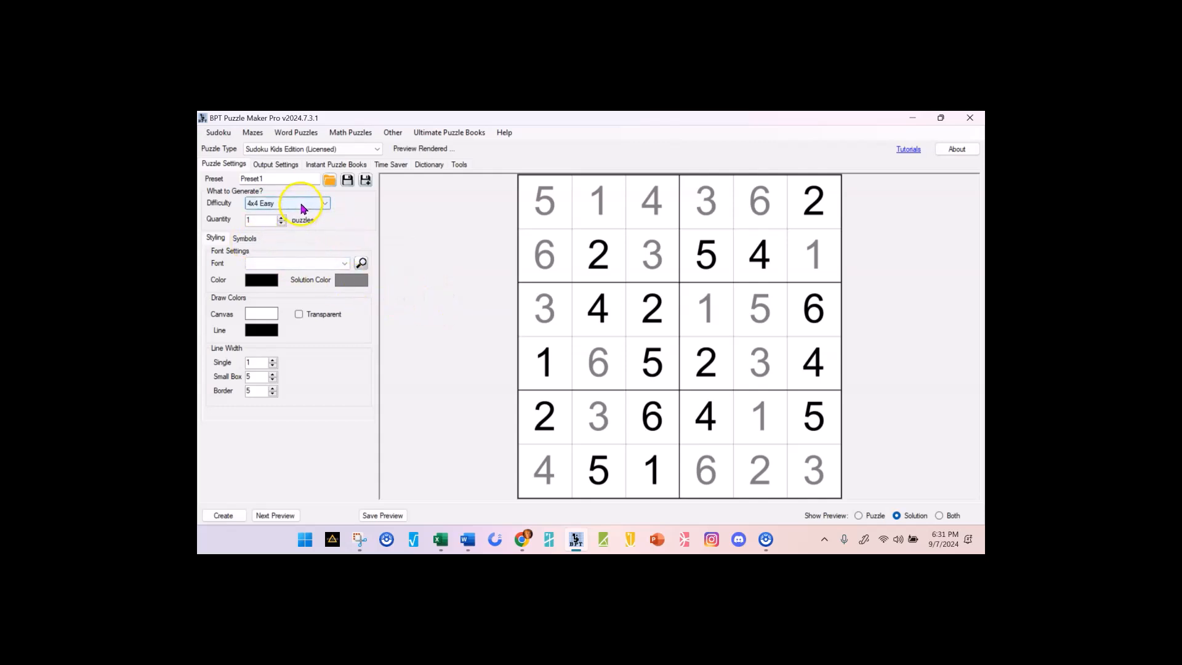
{"action": "left_click", "coordinate": [276, 517]}
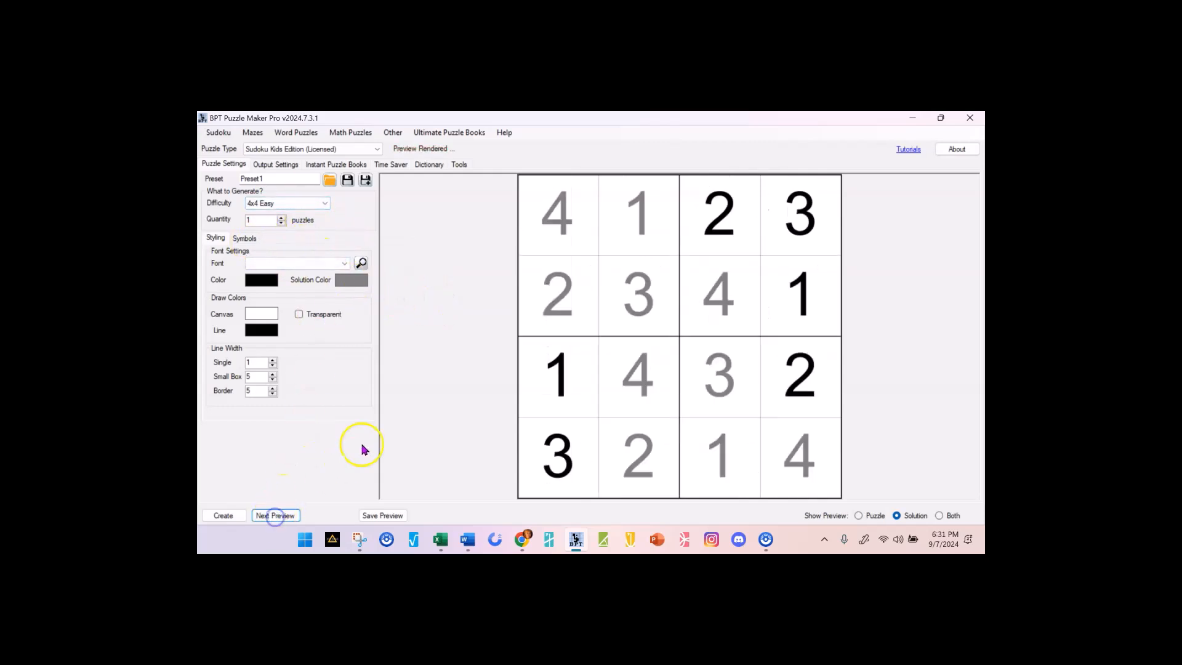
Step: Change the sudoku's symbol option from numbers to Symbols (select your own images)
{"action": "left_click", "coordinate": [244, 239]}
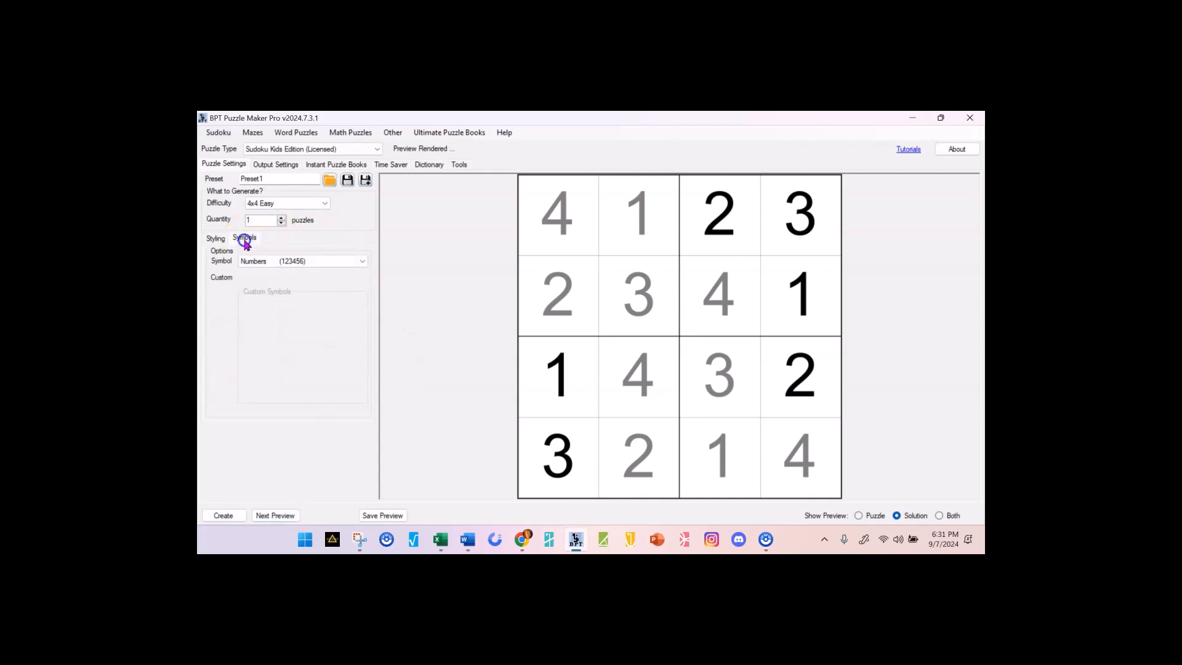
{"action": "left_click", "coordinate": [326, 261]}
{"action": "left_click", "coordinate": [317, 285]}
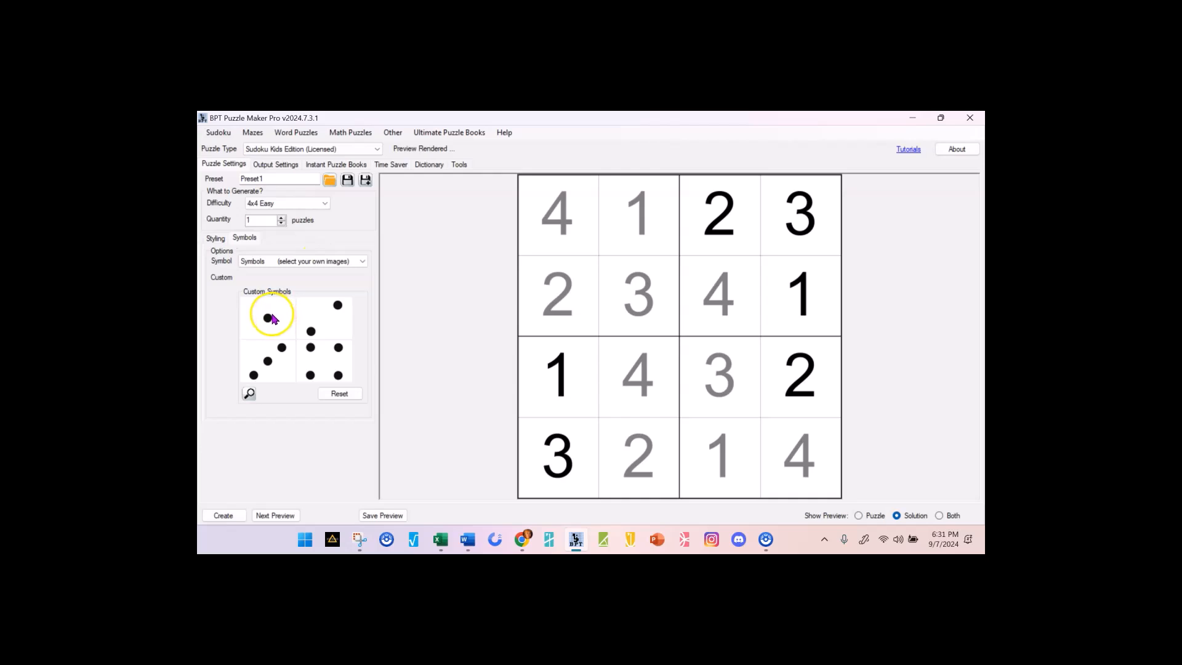
Step: Browse the Desktop folders for images to use as the first custom symbol
{"action": "left_click", "coordinate": [268, 318]}
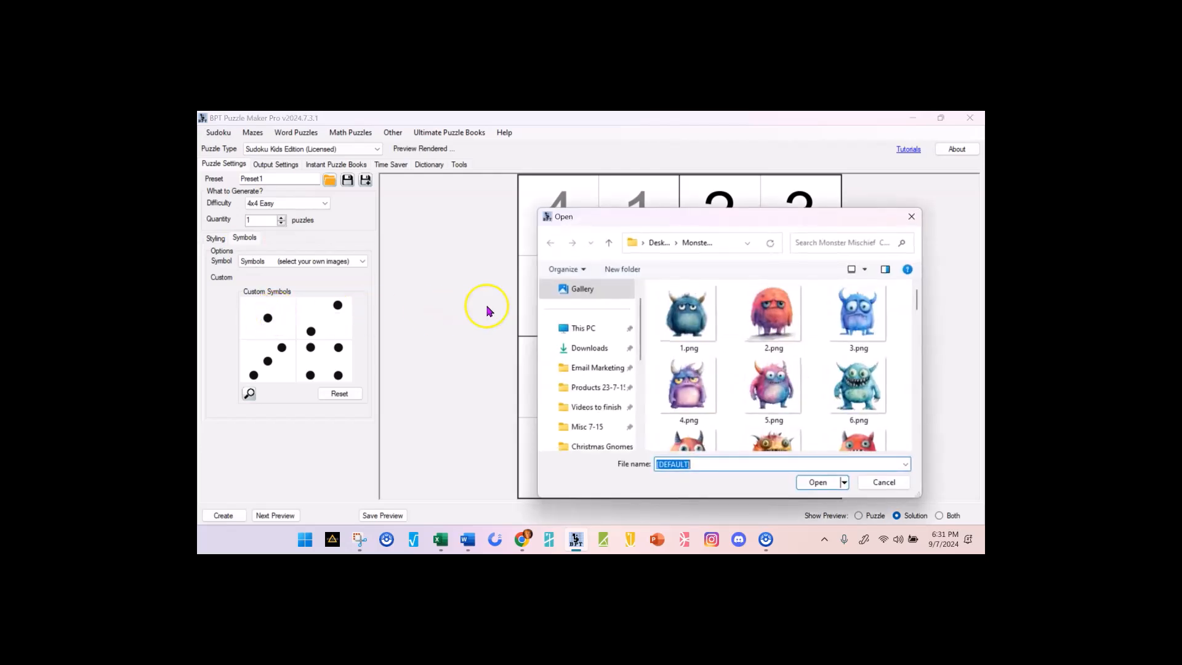
{"action": "left_click", "coordinate": [608, 243]}
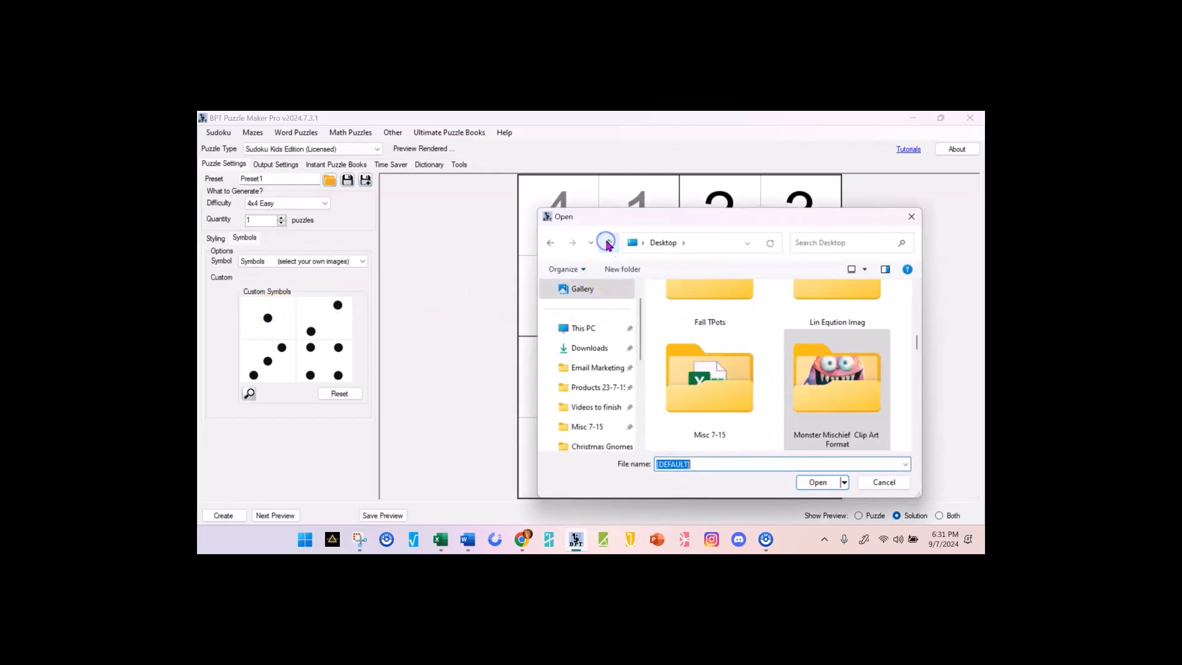
{"action": "scroll", "coordinate": [766, 406], "scroll_direction": "up", "scroll_amount": 2}
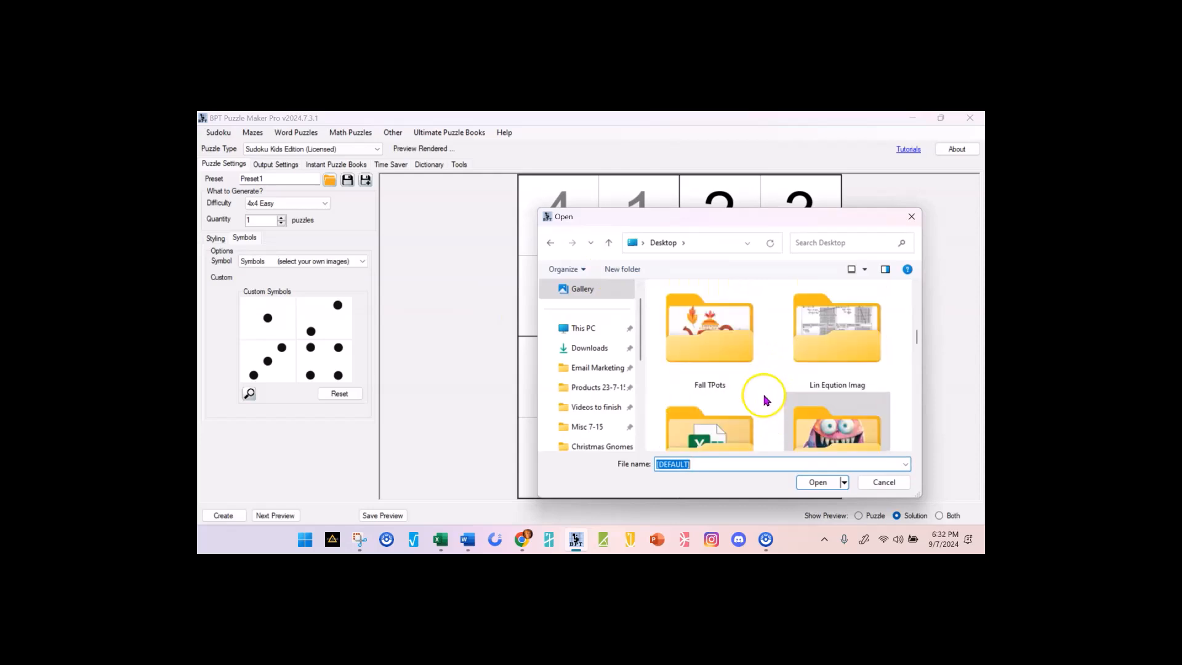
{"action": "scroll", "coordinate": [777, 391], "scroll_direction": "up", "scroll_amount": 2}
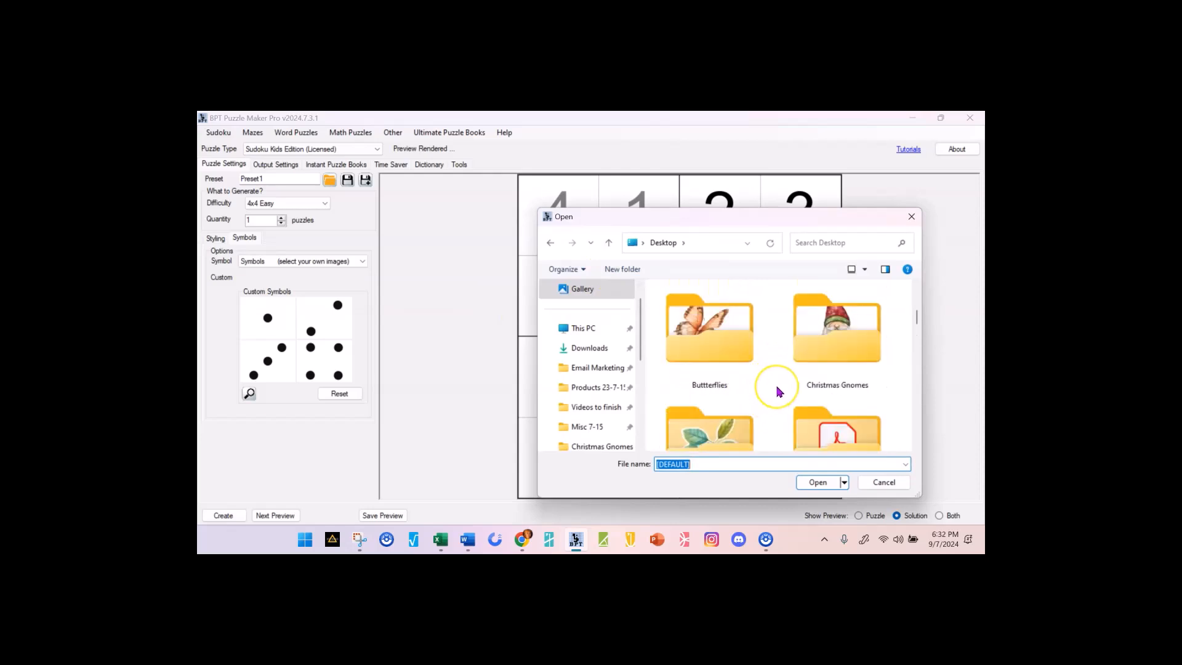
{"action": "scroll", "coordinate": [778, 391], "scroll_direction": "up", "scroll_amount": 3}
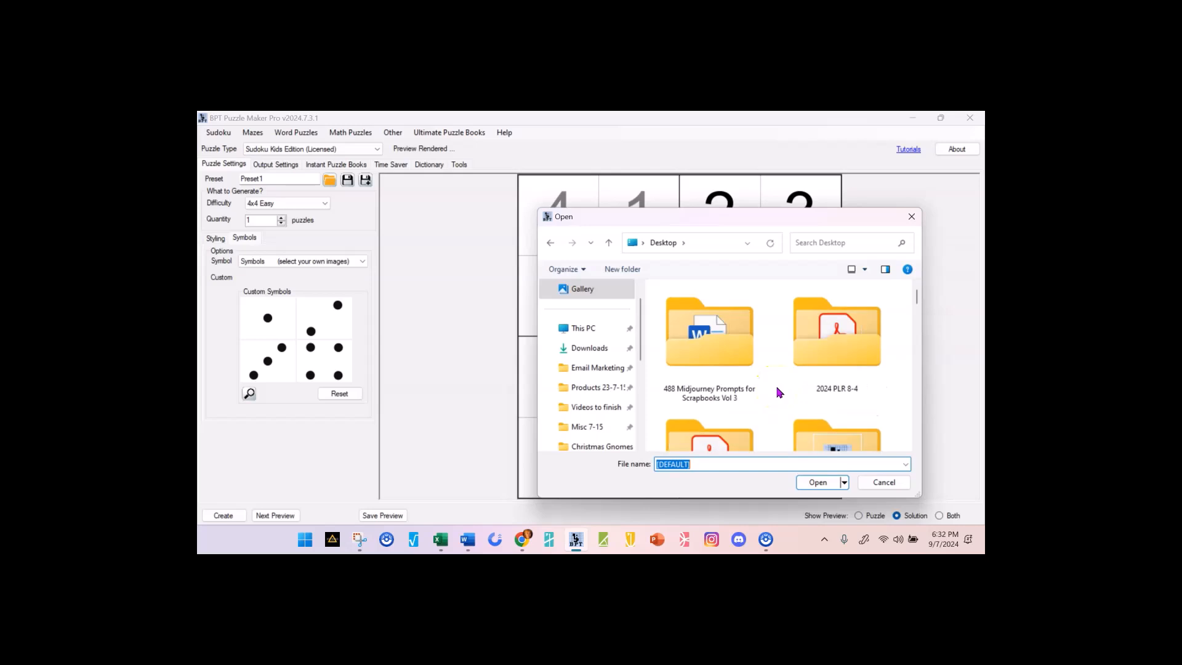
{"action": "scroll", "coordinate": [780, 385], "scroll_direction": "down", "scroll_amount": 1}
{"action": "scroll", "coordinate": [779, 385], "scroll_direction": "down", "scroll_amount": 8}
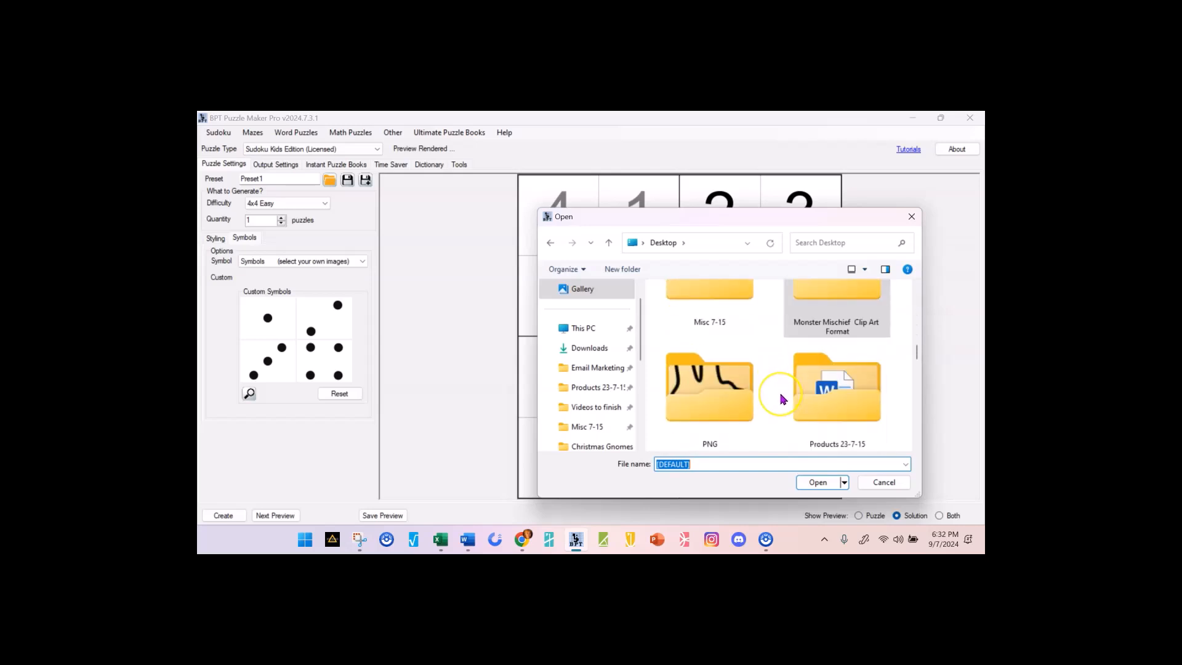
{"action": "scroll", "coordinate": [782, 399], "scroll_direction": "down", "scroll_amount": 2}
{"action": "scroll", "coordinate": [783, 401], "scroll_direction": "down", "scroll_amount": 2}
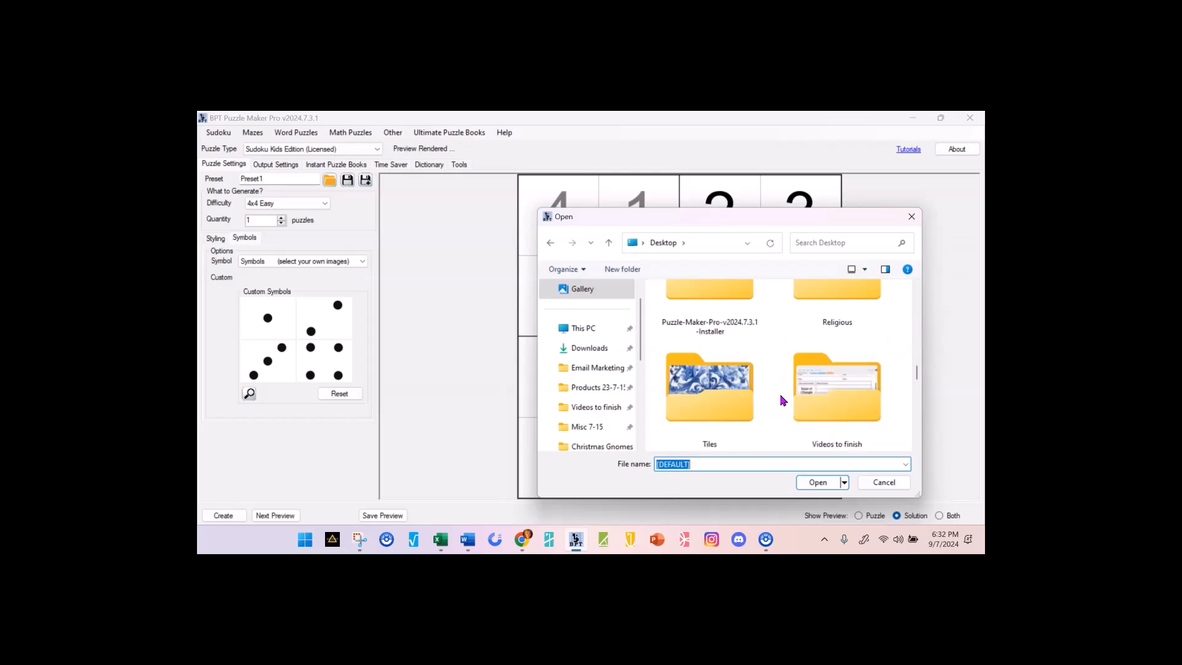
{"action": "scroll", "coordinate": [783, 400], "scroll_direction": "down", "scroll_amount": 2}
{"action": "scroll", "coordinate": [782, 400], "scroll_direction": "down", "scroll_amount": 2}
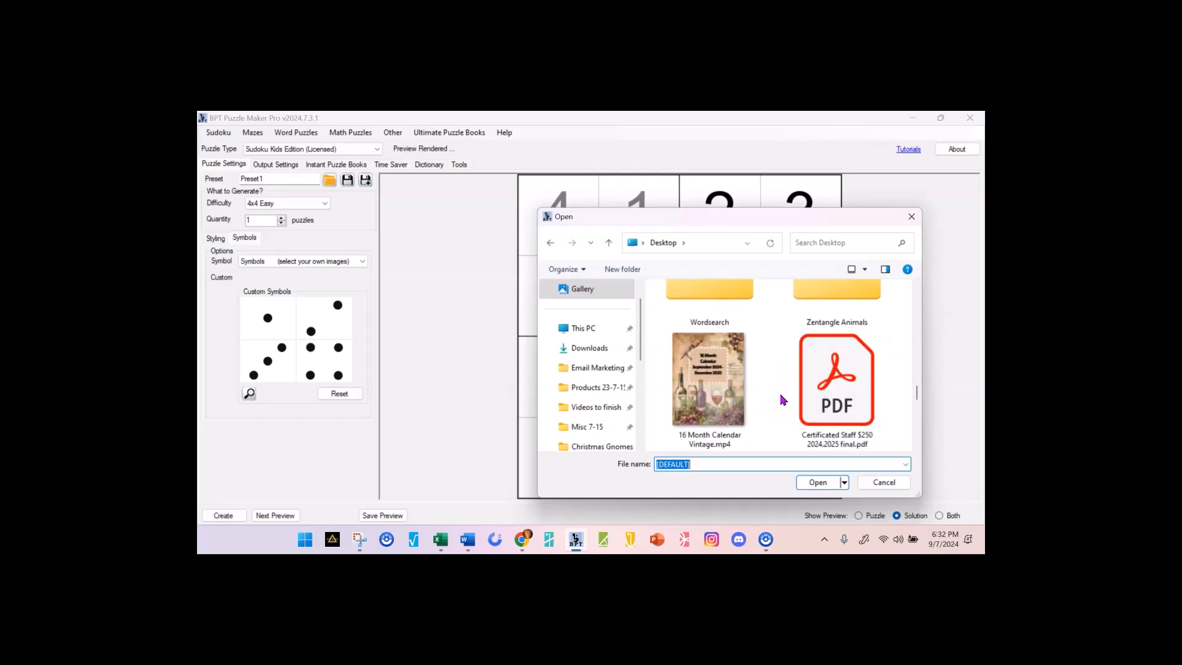
{"action": "scroll", "coordinate": [782, 398], "scroll_direction": "down", "scroll_amount": 2}
{"action": "scroll", "coordinate": [782, 394], "scroll_direction": "down", "scroll_amount": 2}
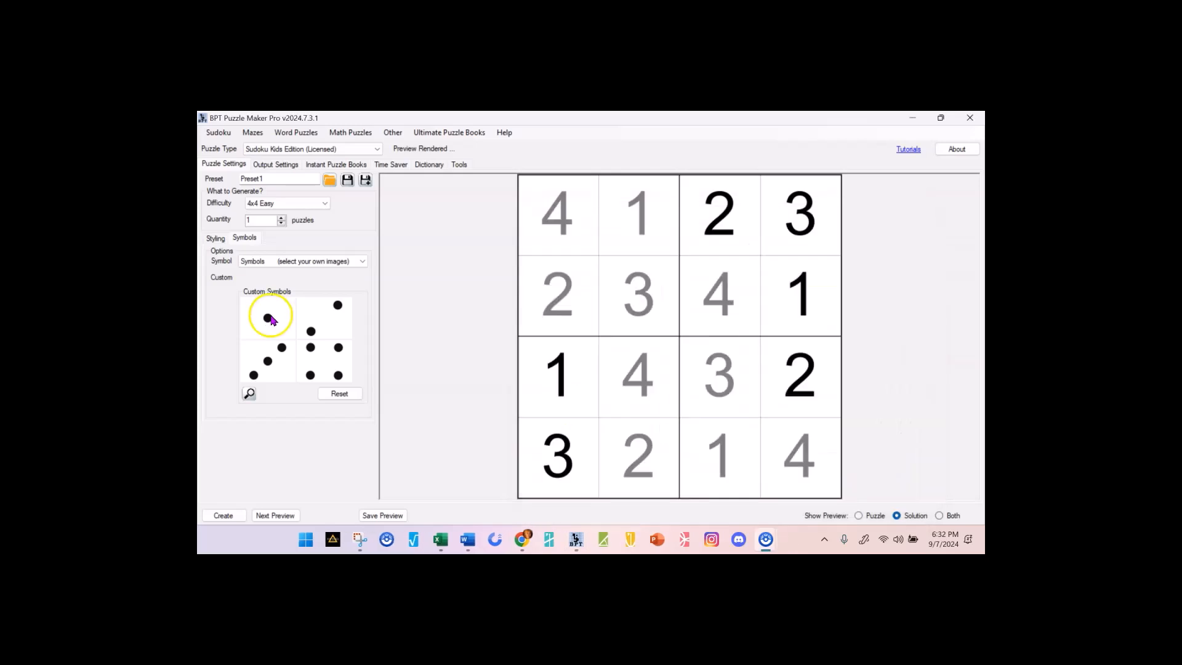
Step: Assign Christmas plant-3.png from the Desktop PNG folder as the first custom symbol
{"action": "left_click", "coordinate": [266, 319]}
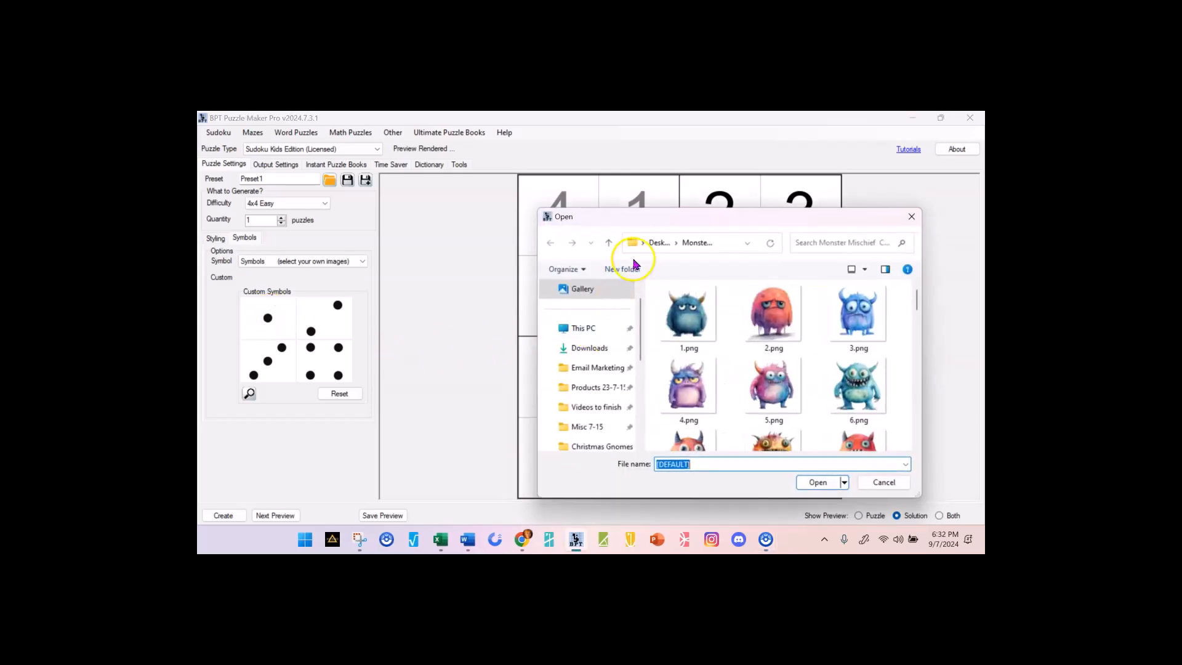
{"action": "left_click", "coordinate": [609, 242]}
{"action": "scroll", "coordinate": [798, 370], "scroll_direction": "down", "scroll_amount": 2}
{"action": "scroll", "coordinate": [795, 382], "scroll_direction": "up", "scroll_amount": 1}
{"action": "left_click", "coordinate": [714, 342]}
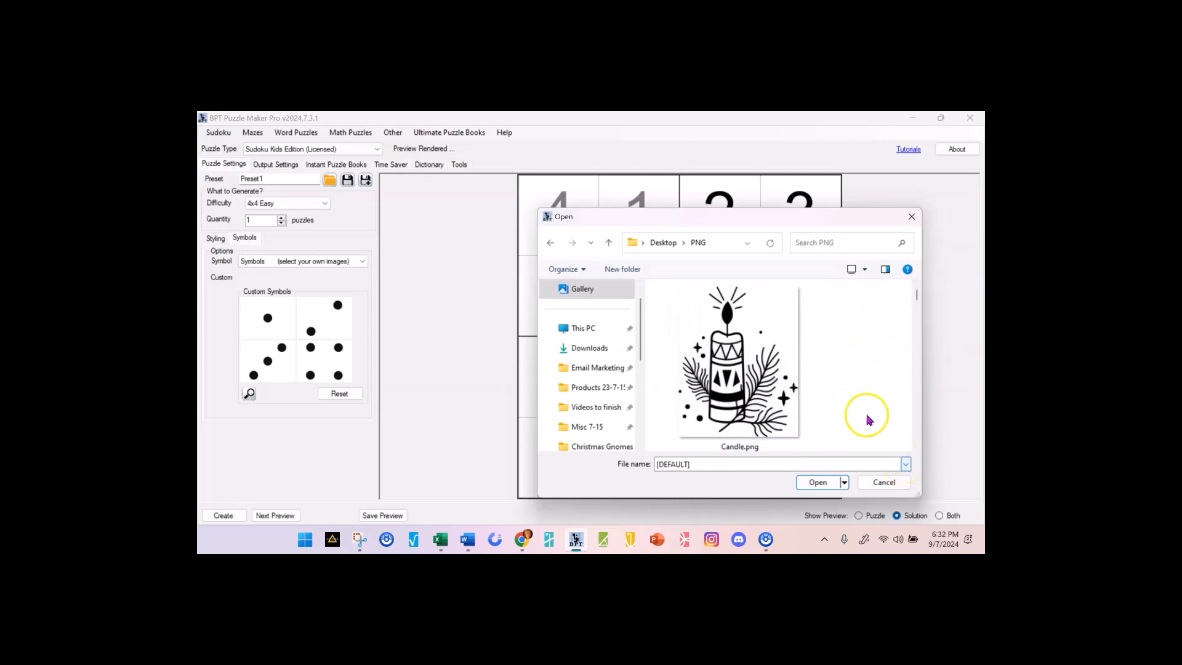
{"action": "scroll", "coordinate": [826, 372], "scroll_direction": "down", "scroll_amount": 1}
{"action": "scroll", "coordinate": [823, 377], "scroll_direction": "down", "scroll_amount": 3}
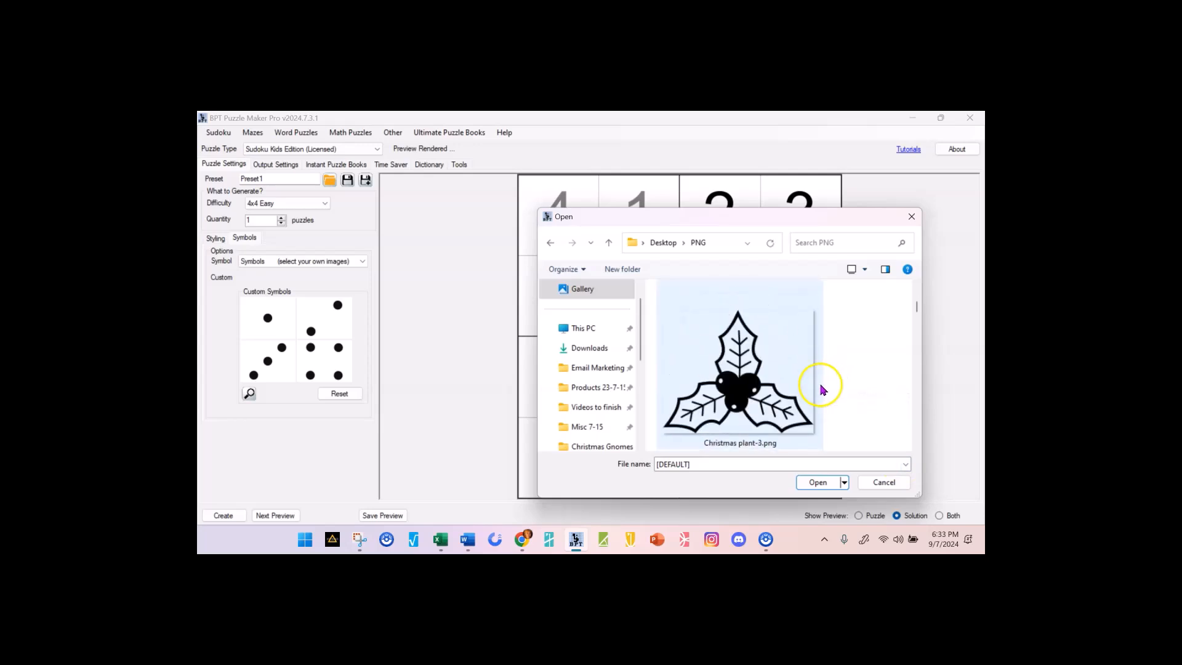
{"action": "double_click", "coordinate": [754, 394]}
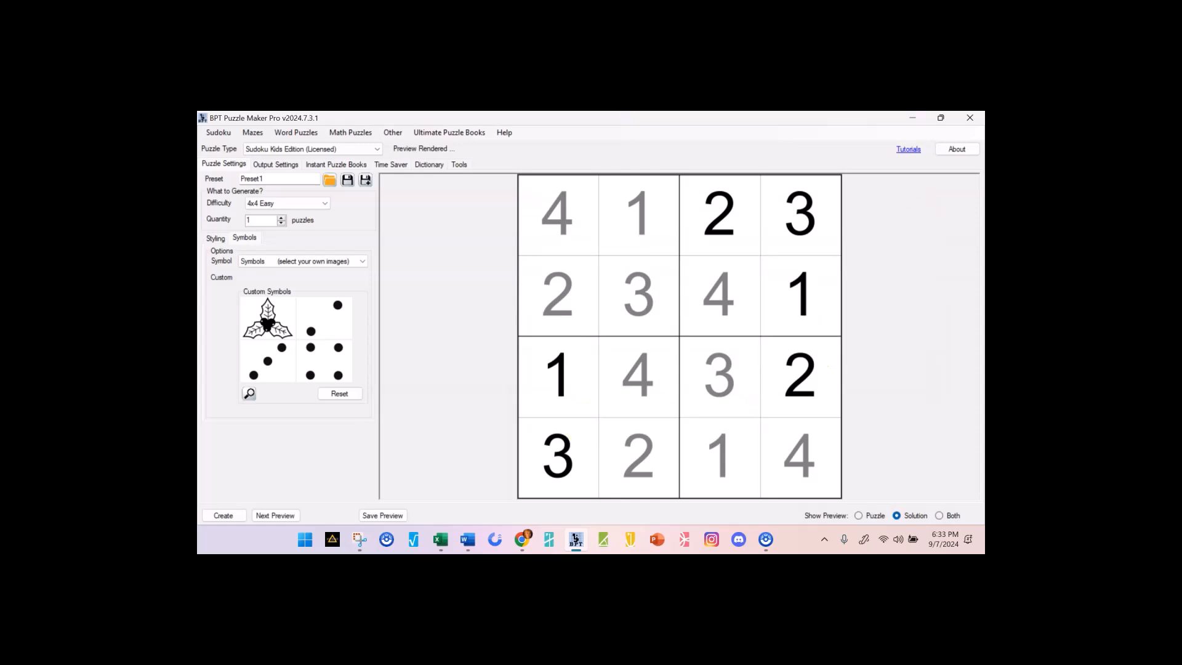
Step: Assign Christmas plant-4.png as the second custom symbol and a striped Christmas ornament image as the third
{"action": "left_click", "coordinate": [330, 316]}
{"action": "scroll", "coordinate": [819, 369], "scroll_direction": "down", "scroll_amount": 4}
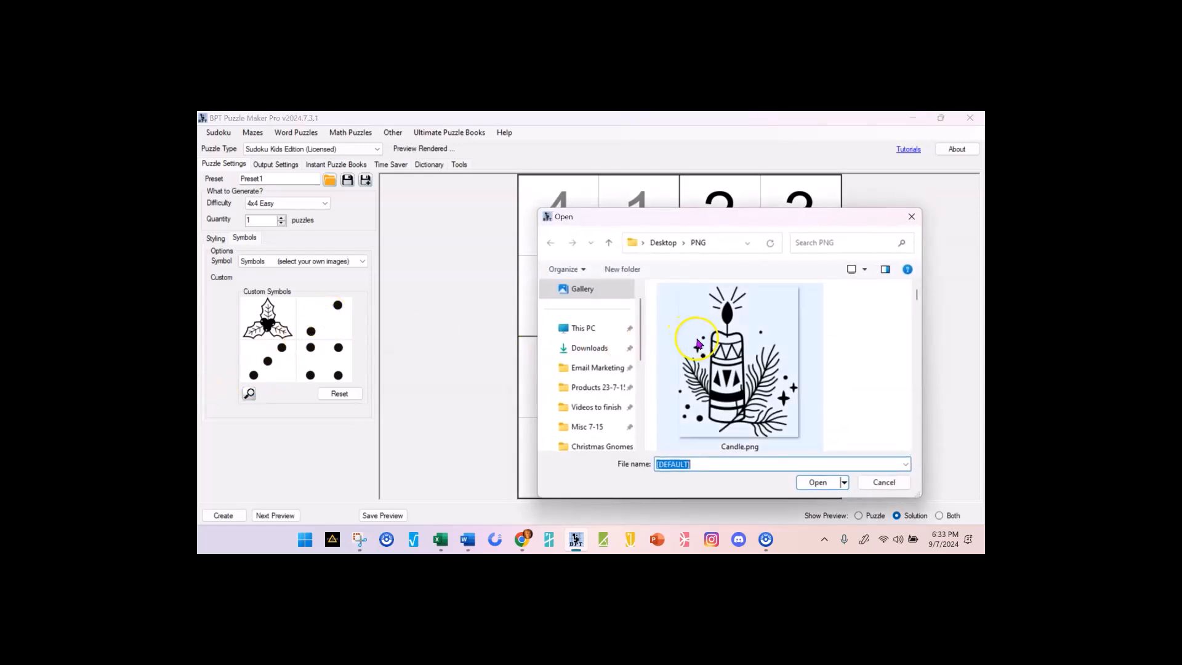
{"action": "scroll", "coordinate": [825, 383], "scroll_direction": "down", "scroll_amount": 2}
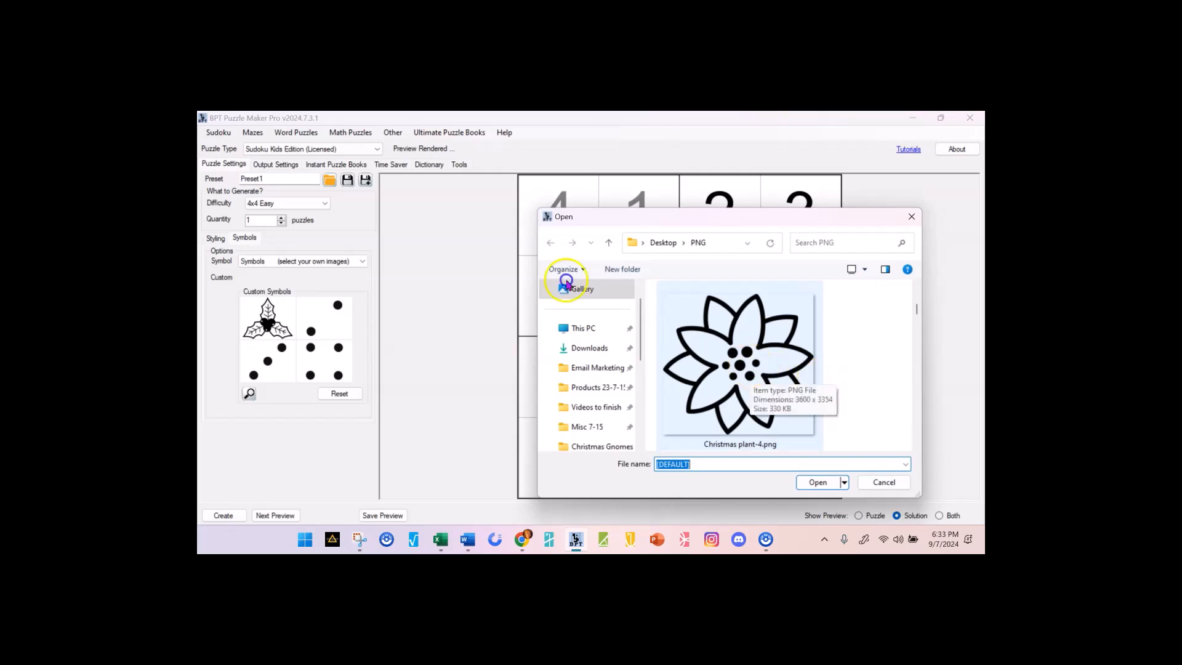
{"action": "double_click", "coordinate": [754, 372]}
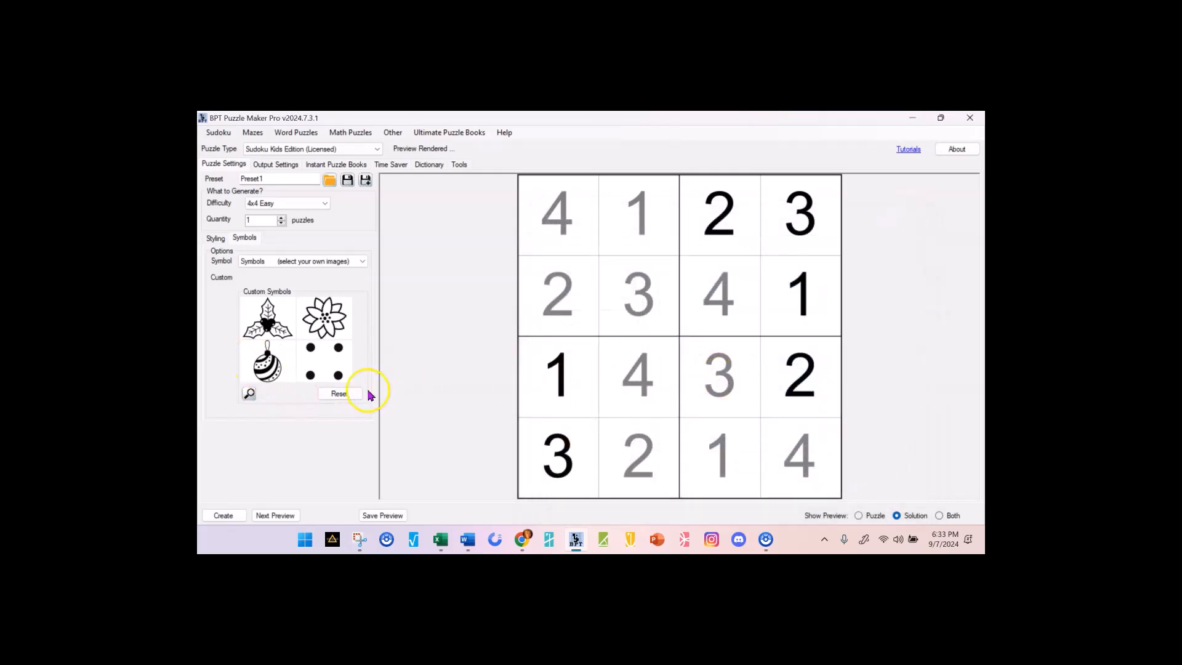
Step: Assign Christmas tree-3.png from the PNG folder as the fourth custom symbol
{"action": "left_click", "coordinate": [333, 368]}
{"action": "scroll", "coordinate": [779, 393], "scroll_direction": "down", "scroll_amount": 4}
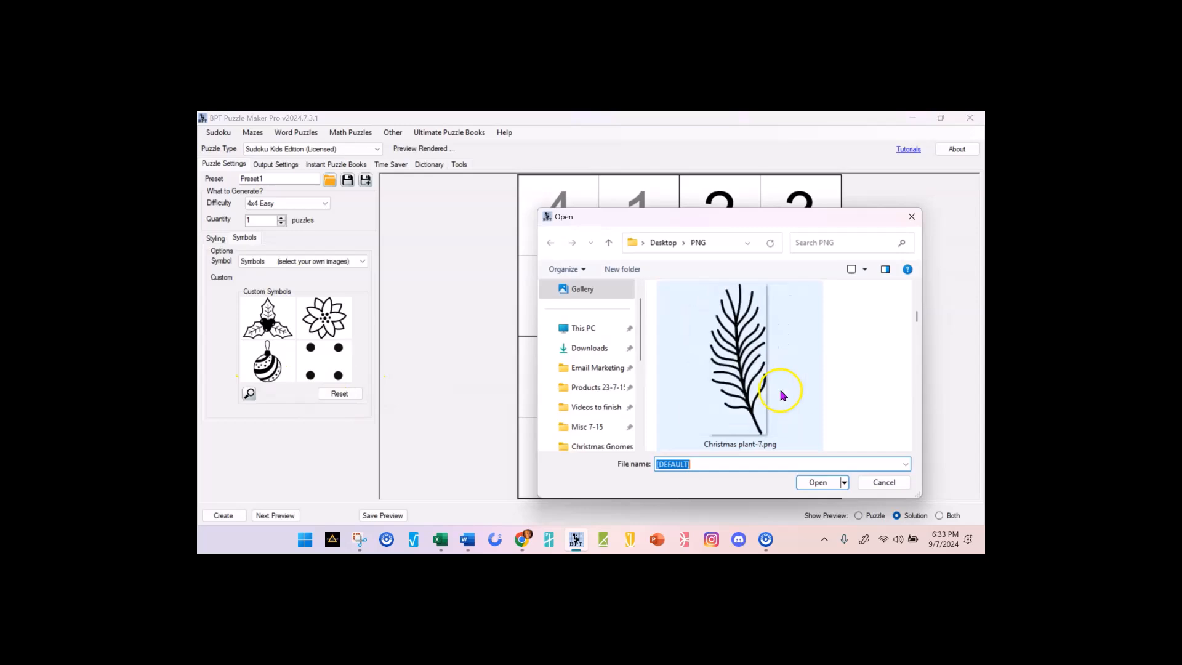
{"action": "scroll", "coordinate": [783, 394], "scroll_direction": "down", "scroll_amount": 4}
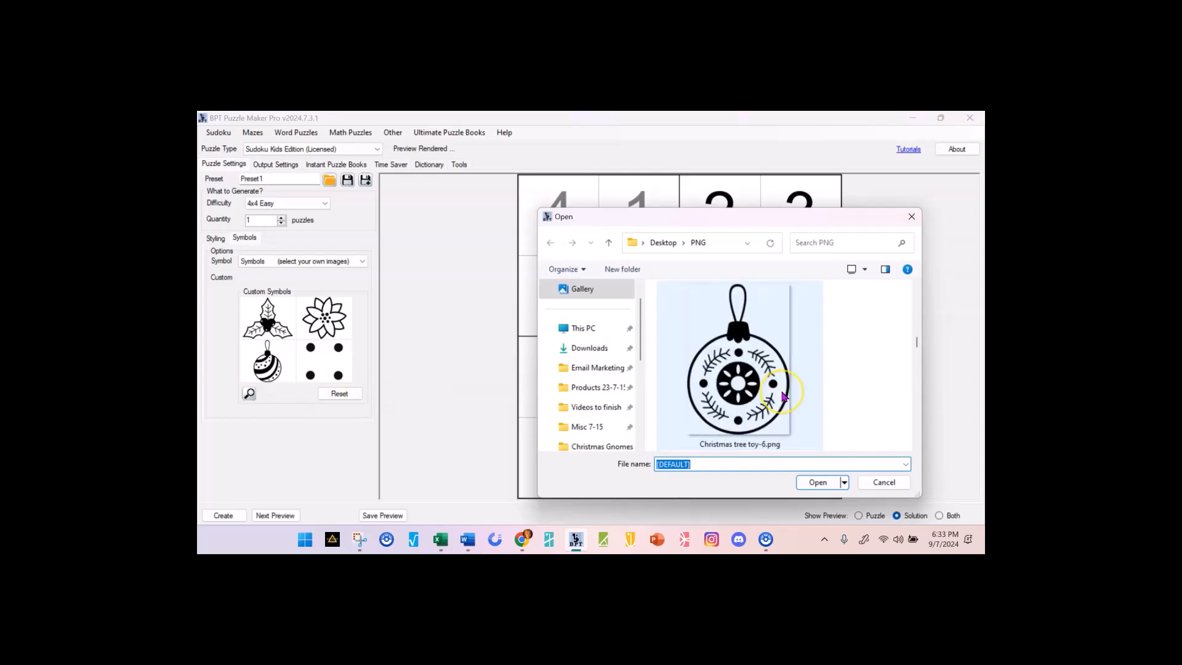
{"action": "scroll", "coordinate": [781, 397], "scroll_direction": "down", "scroll_amount": 2}
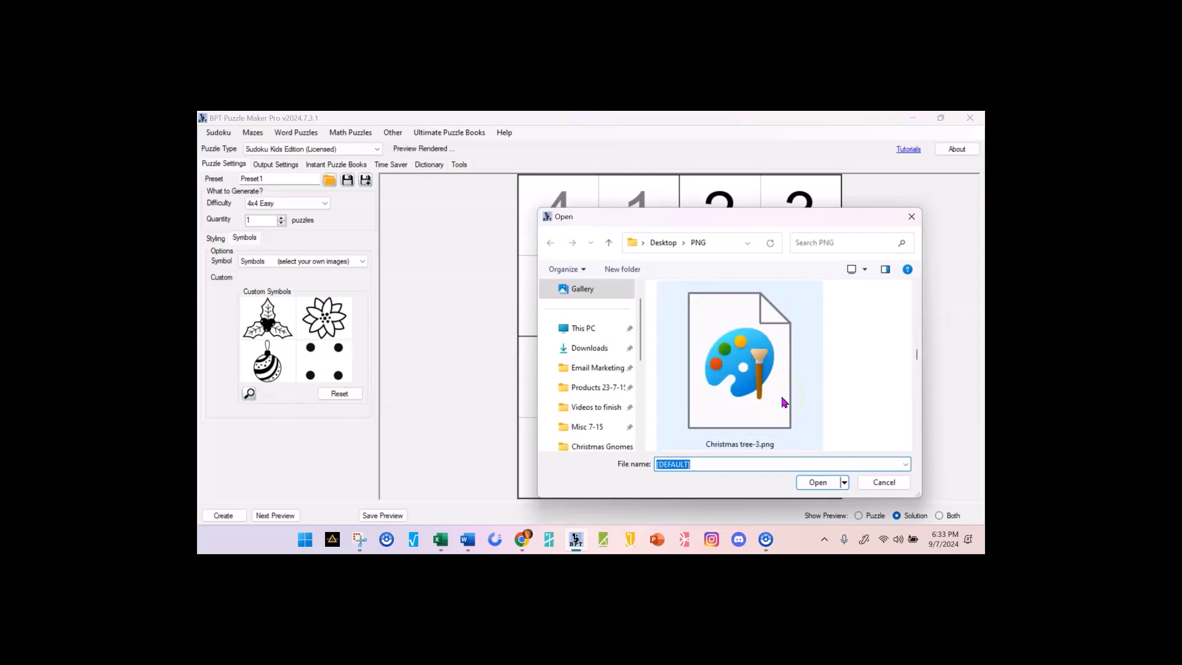
{"action": "double_click", "coordinate": [780, 397]}
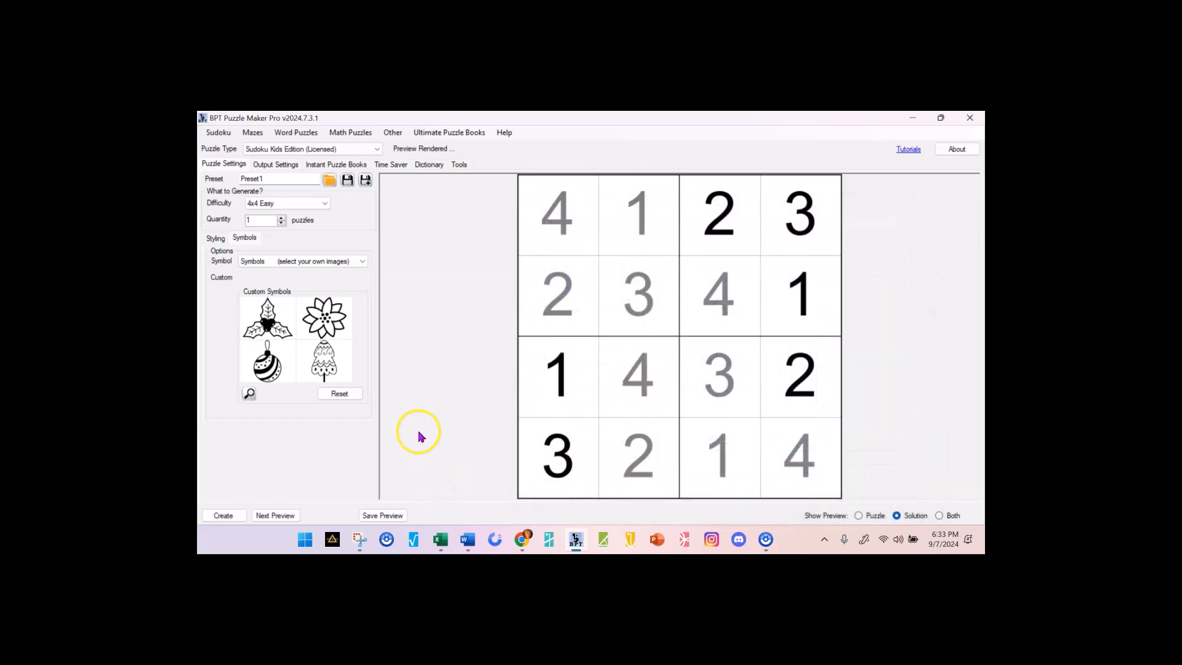
Step: Show the unsolved puzzle in the preview and set the difficulty to 6x6 Easy
{"action": "left_click", "coordinate": [858, 516]}
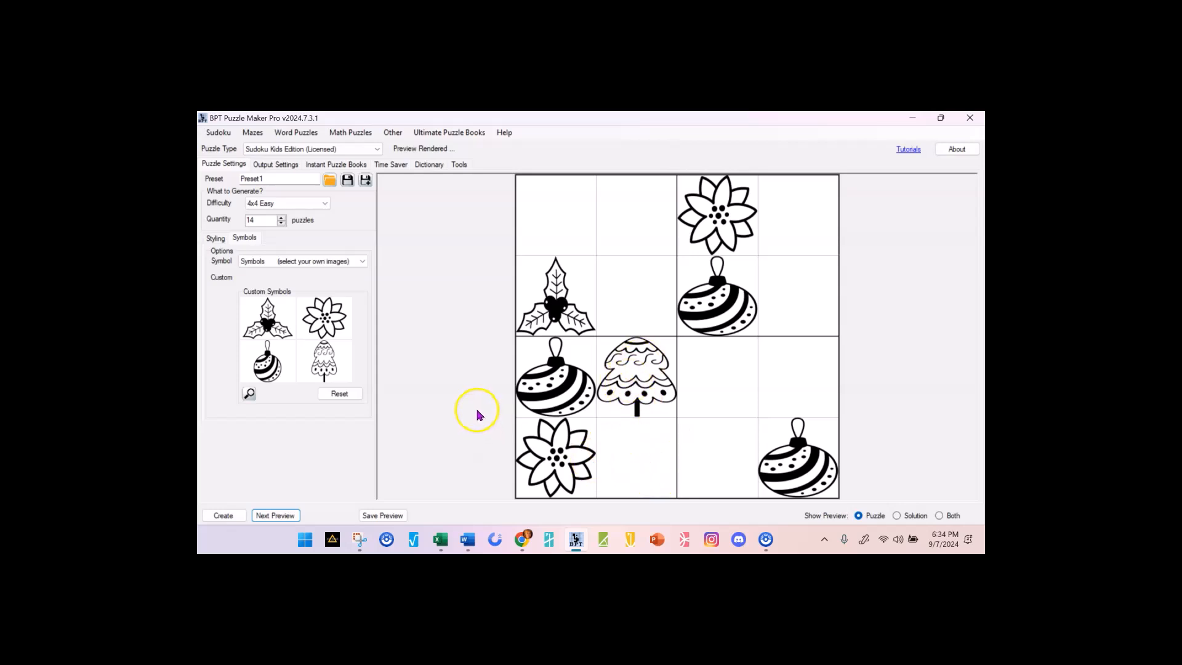
{"action": "left_click", "coordinate": [324, 204]}
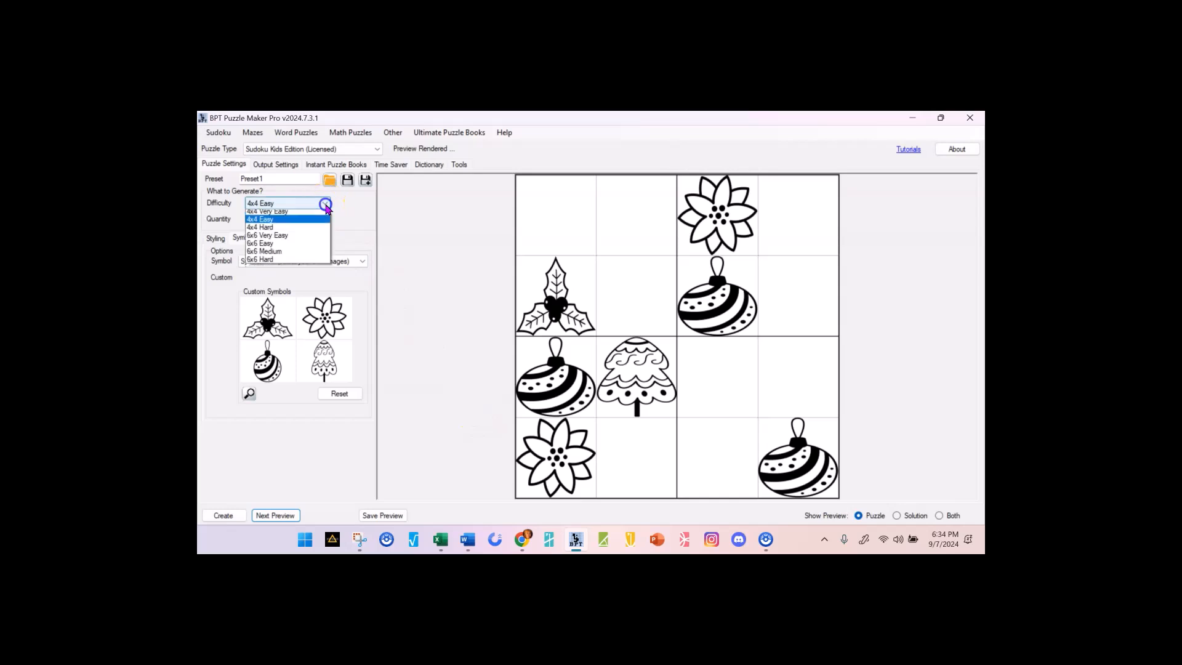
{"action": "left_click", "coordinate": [289, 237]}
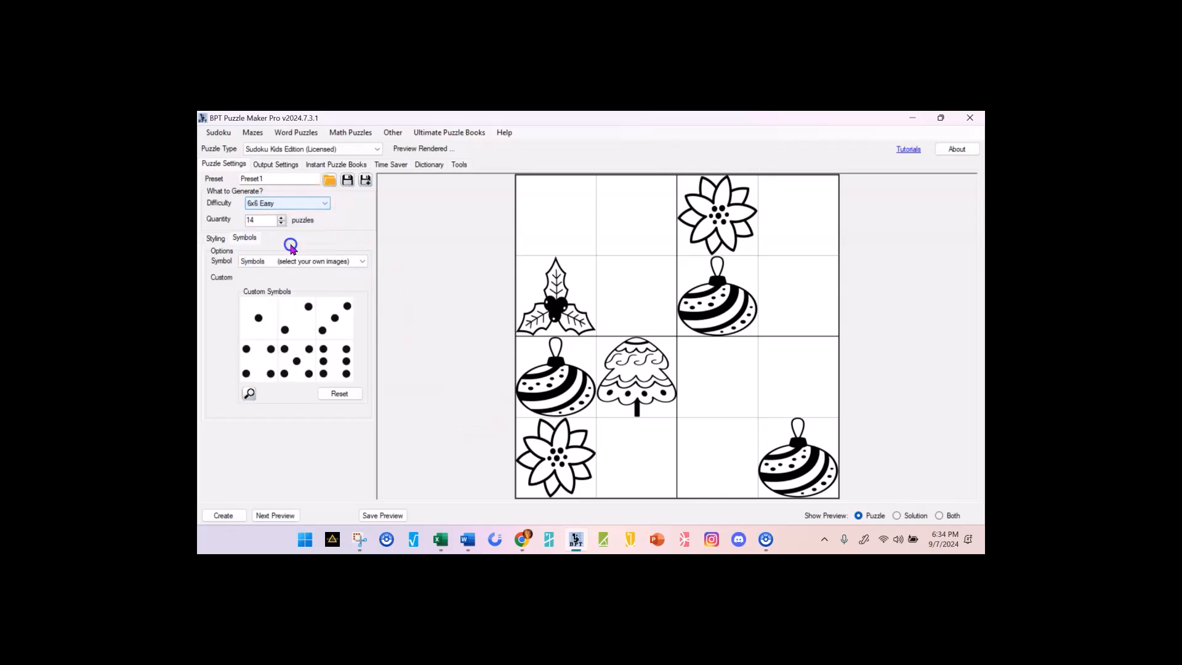
Step: Assign a Christmas stocking image from the PNG folder as the first custom symbol and a wrapped gift image as the second
{"action": "left_click", "coordinate": [277, 328]}
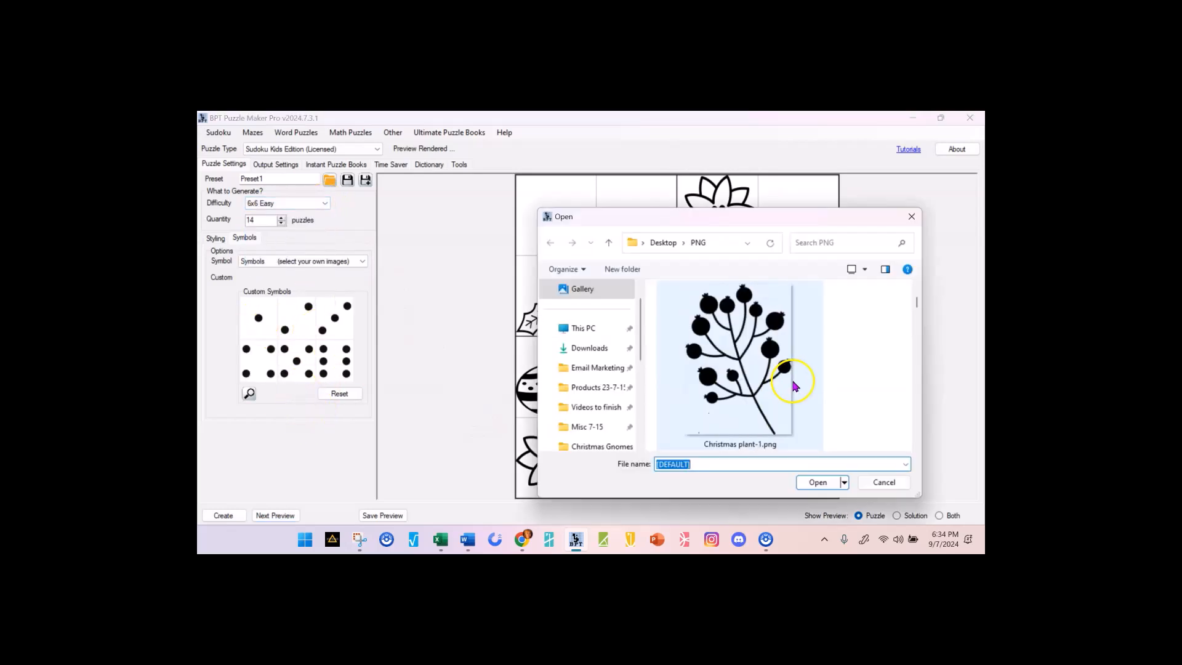
{"action": "scroll", "coordinate": [801, 388], "scroll_direction": "down", "scroll_amount": 5}
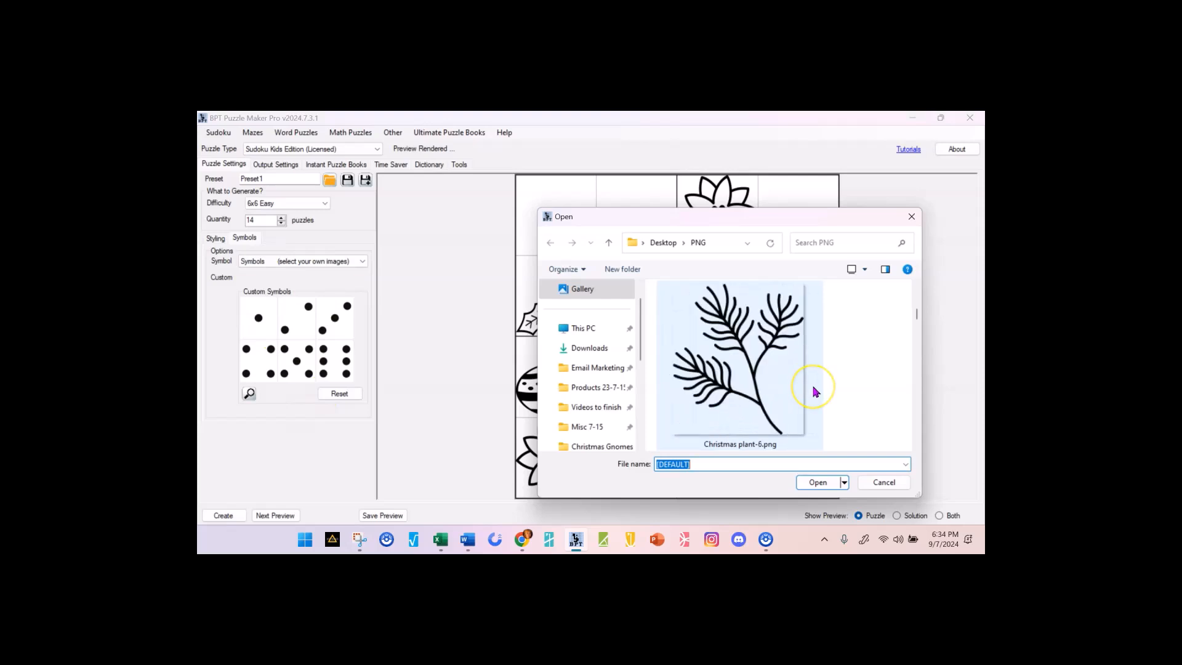
{"action": "double_click", "coordinate": [813, 390]}
{"action": "left_click", "coordinate": [295, 327]}
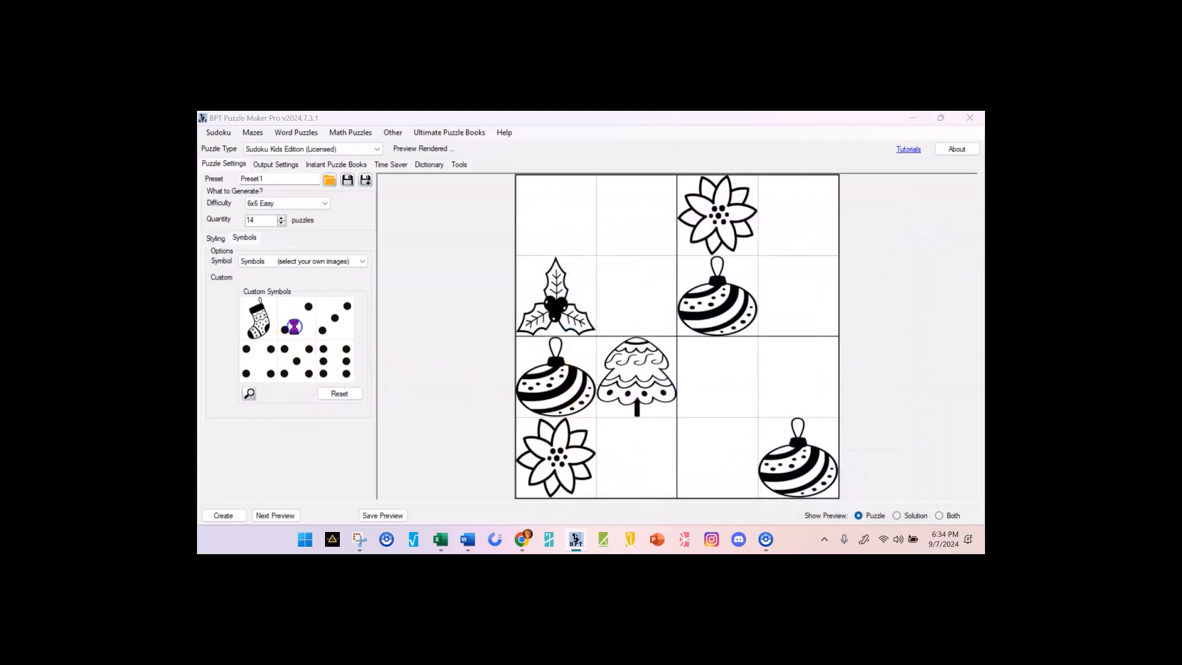
{"action": "scroll", "coordinate": [750, 388], "scroll_direction": "down", "scroll_amount": 2}
{"action": "double_click", "coordinate": [750, 387]}
Step: Assign a Santa face image as the third custom symbol and a pointed hanging ornament image as the fourth
{"action": "left_click", "coordinate": [337, 324]}
{"action": "scroll", "coordinate": [772, 370], "scroll_direction": "down", "scroll_amount": 5}
{"action": "double_click", "coordinate": [772, 381]}
{"action": "left_click", "coordinate": [242, 355]}
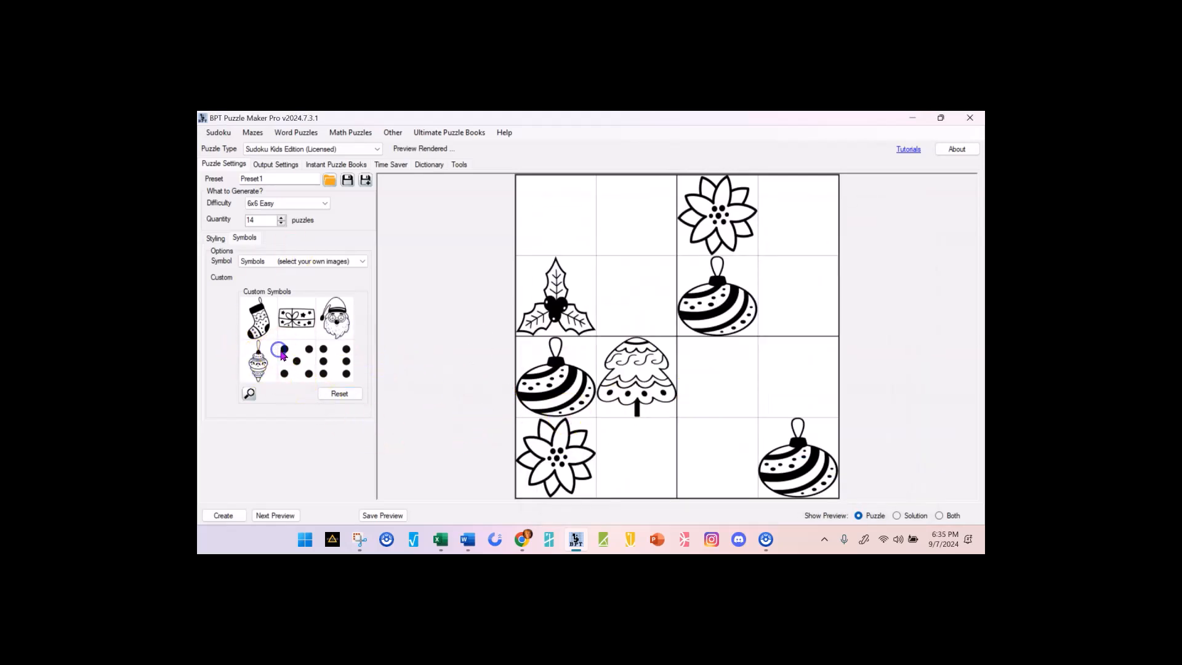
Step: Assign Deer-3.png from the PNG folder as the fifth custom symbol
{"action": "left_click", "coordinate": [287, 356]}
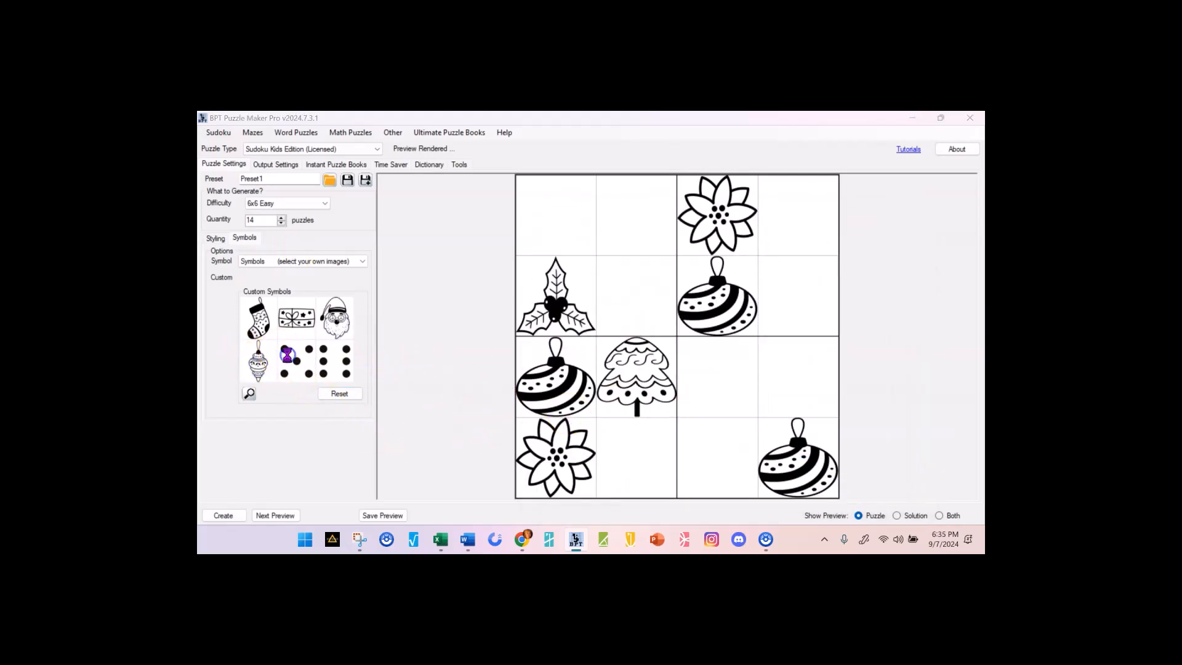
{"action": "scroll", "coordinate": [779, 413], "scroll_direction": "down", "scroll_amount": 4}
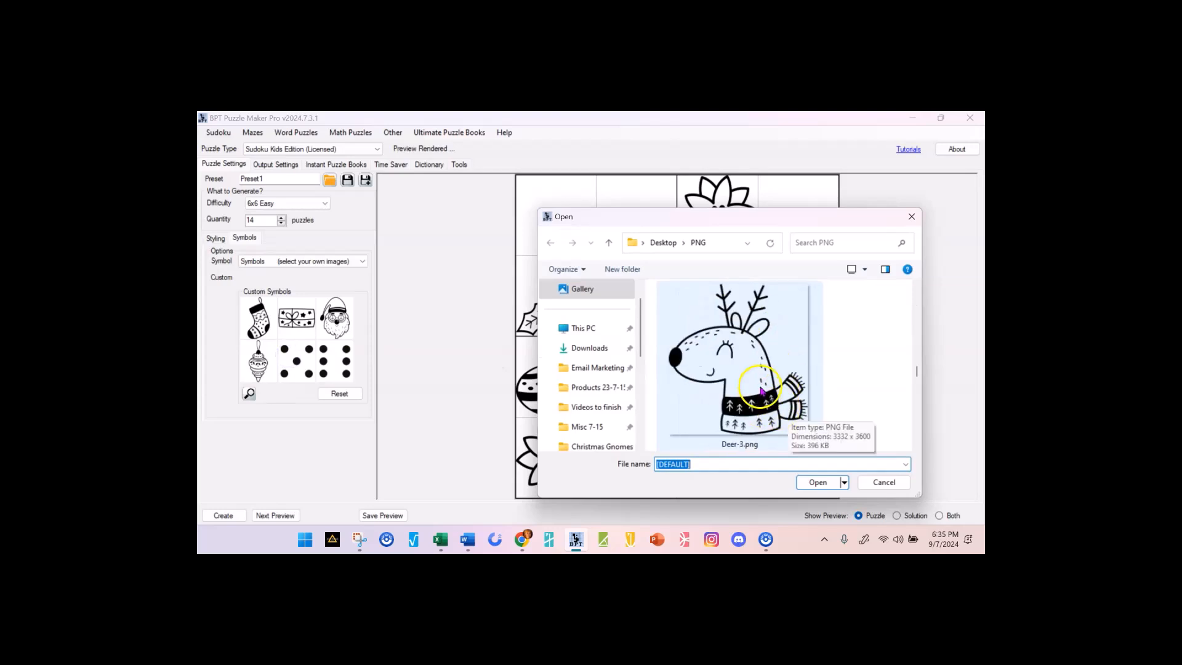
{"action": "double_click", "coordinate": [759, 383]}
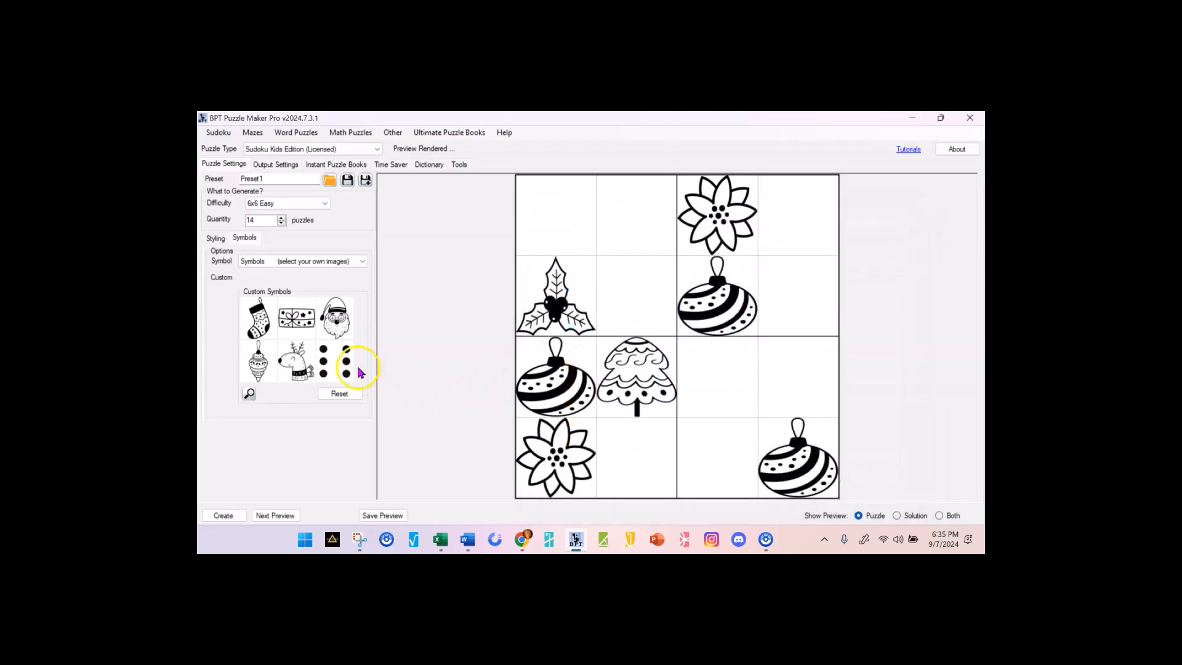
Step: Find a snowman image in the PNG folder and assign it as the sixth custom symbol
{"action": "left_click", "coordinate": [337, 367]}
{"action": "scroll", "coordinate": [777, 388], "scroll_direction": "down", "scroll_amount": 3}
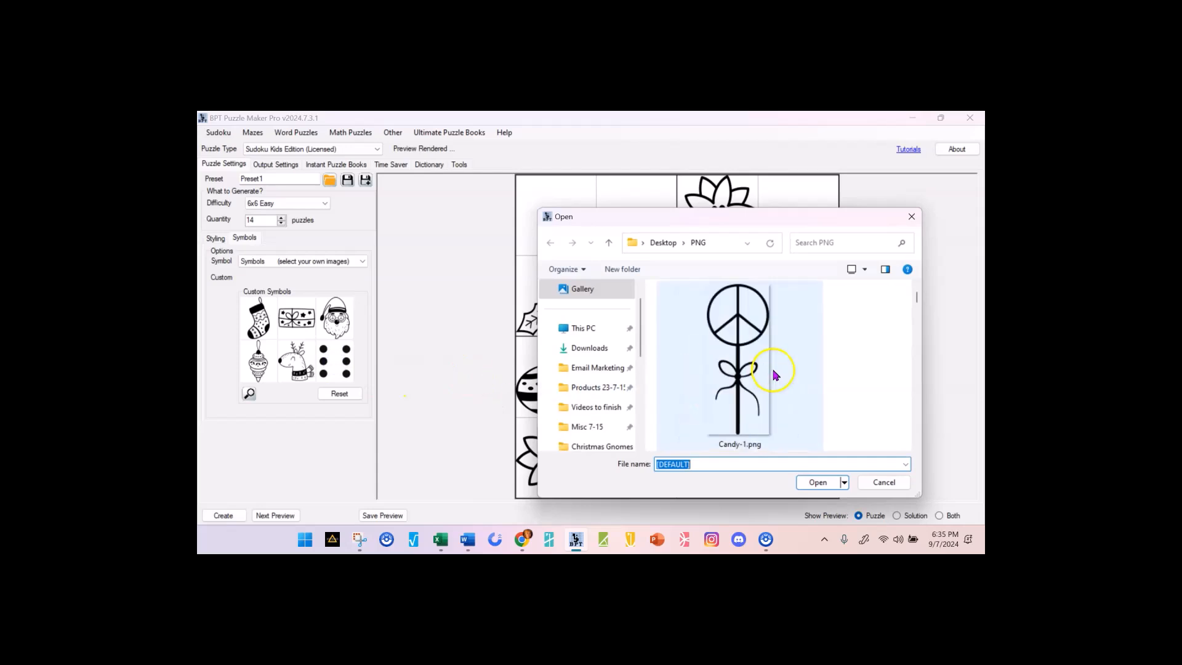
{"action": "scroll", "coordinate": [780, 400], "scroll_direction": "down", "scroll_amount": 4}
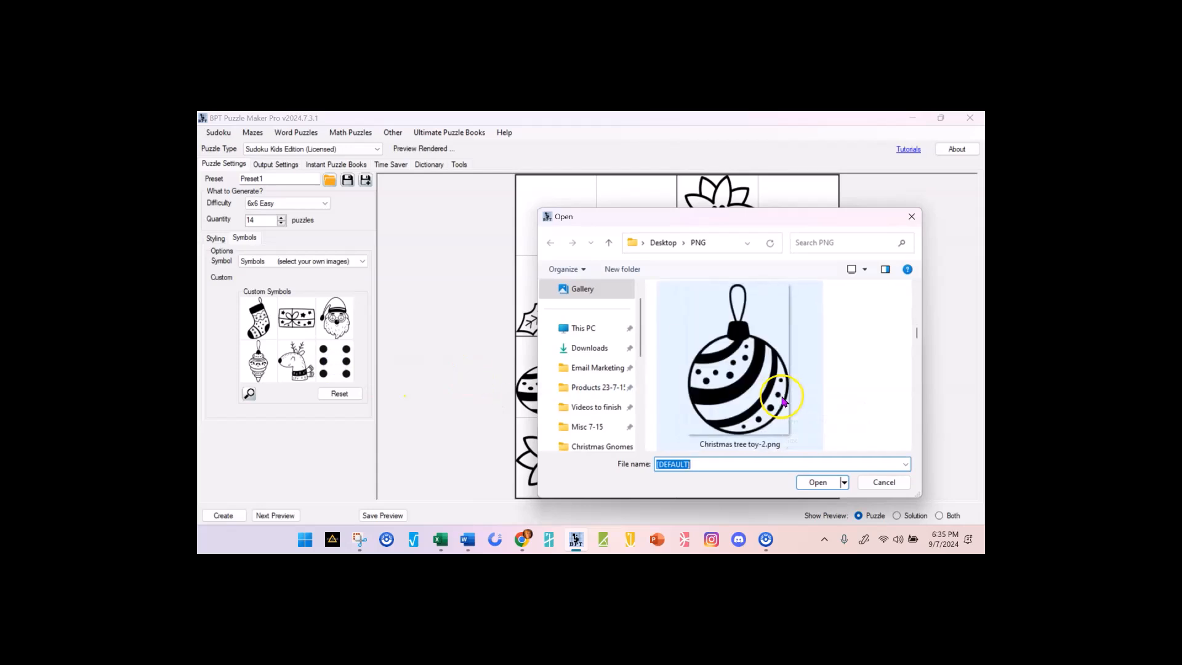
{"action": "scroll", "coordinate": [782, 409], "scroll_direction": "down", "scroll_amount": 5}
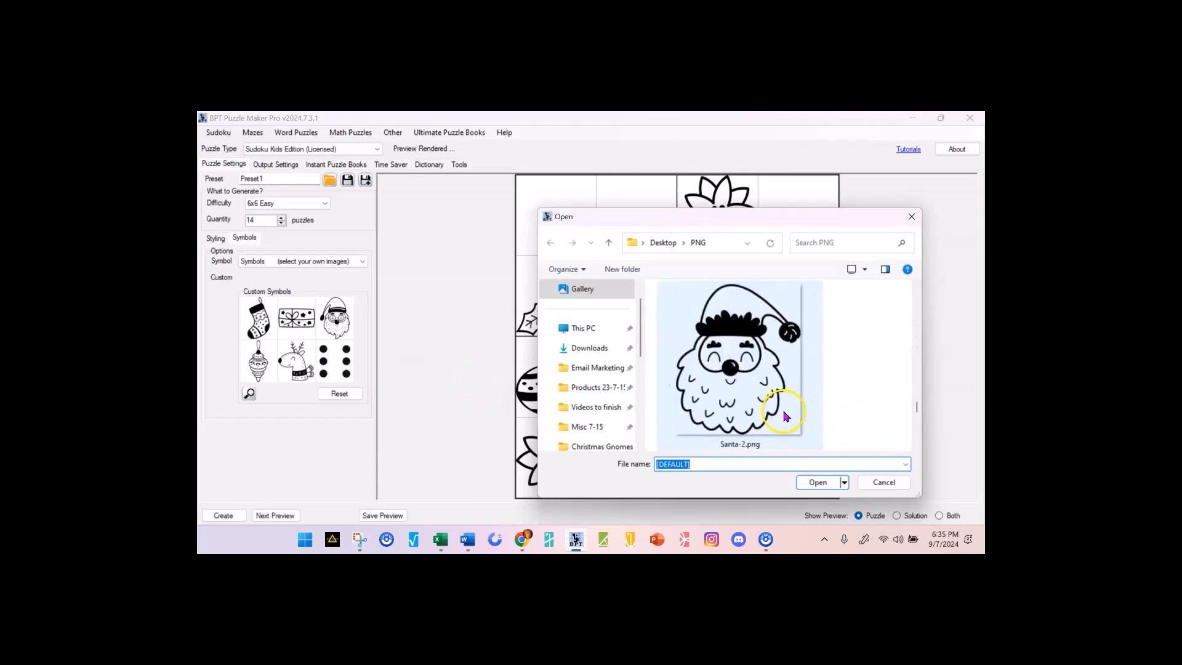
{"action": "scroll", "coordinate": [782, 409], "scroll_direction": "down", "scroll_amount": 1}
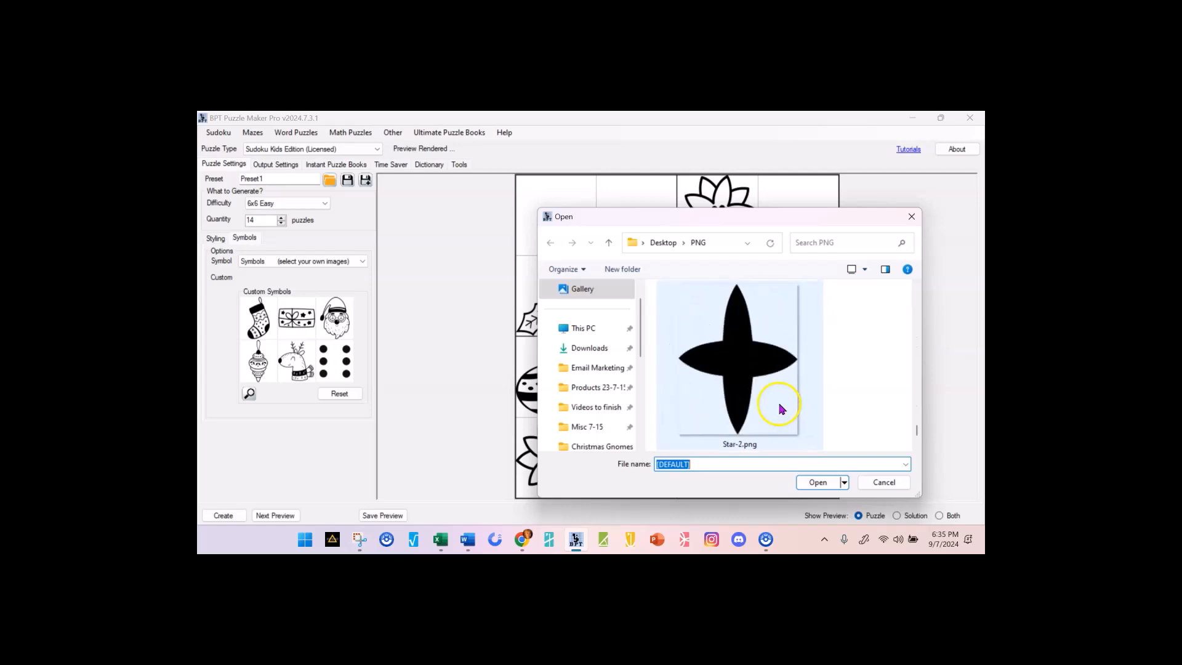
{"action": "scroll", "coordinate": [780, 407], "scroll_direction": "up", "scroll_amount": 1}
{"action": "scroll", "coordinate": [773, 394], "scroll_direction": "down", "scroll_amount": 2}
{"action": "double_click", "coordinate": [762, 378]}
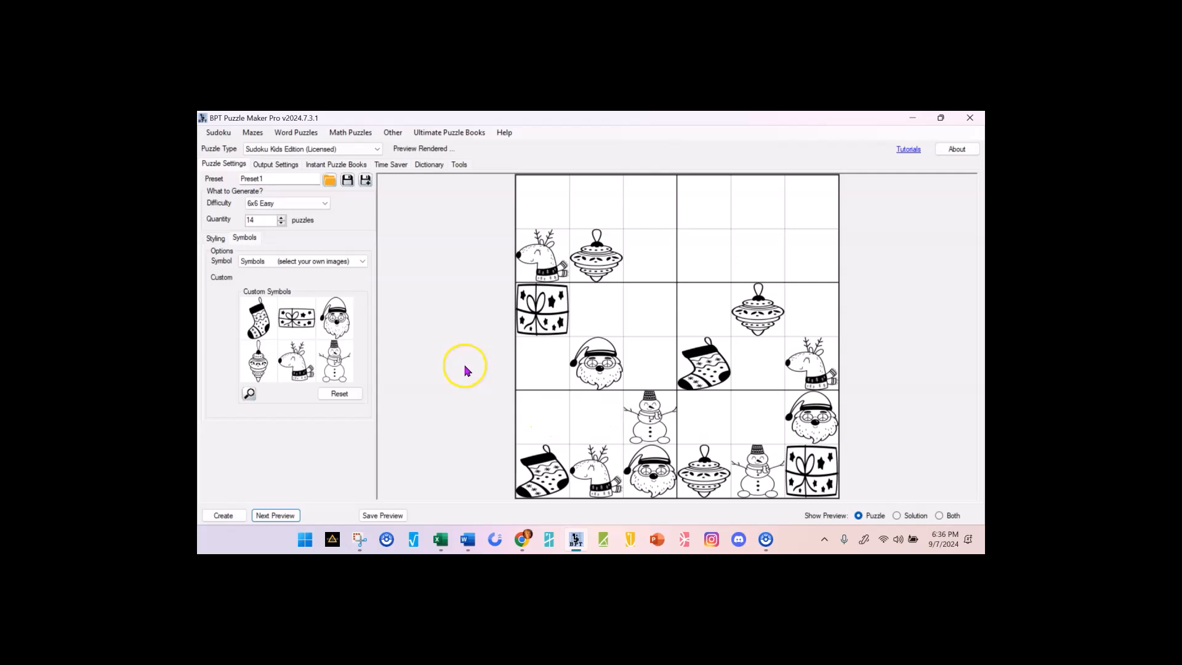
Step: Open the puzzle quantity for editing
{"action": "scroll", "coordinate": [464, 372], "scroll_direction": "up", "scroll_amount": 2}
{"action": "scroll", "coordinate": [463, 371], "scroll_direction": "down", "scroll_amount": 2}
{"action": "left_click", "coordinate": [272, 219]}
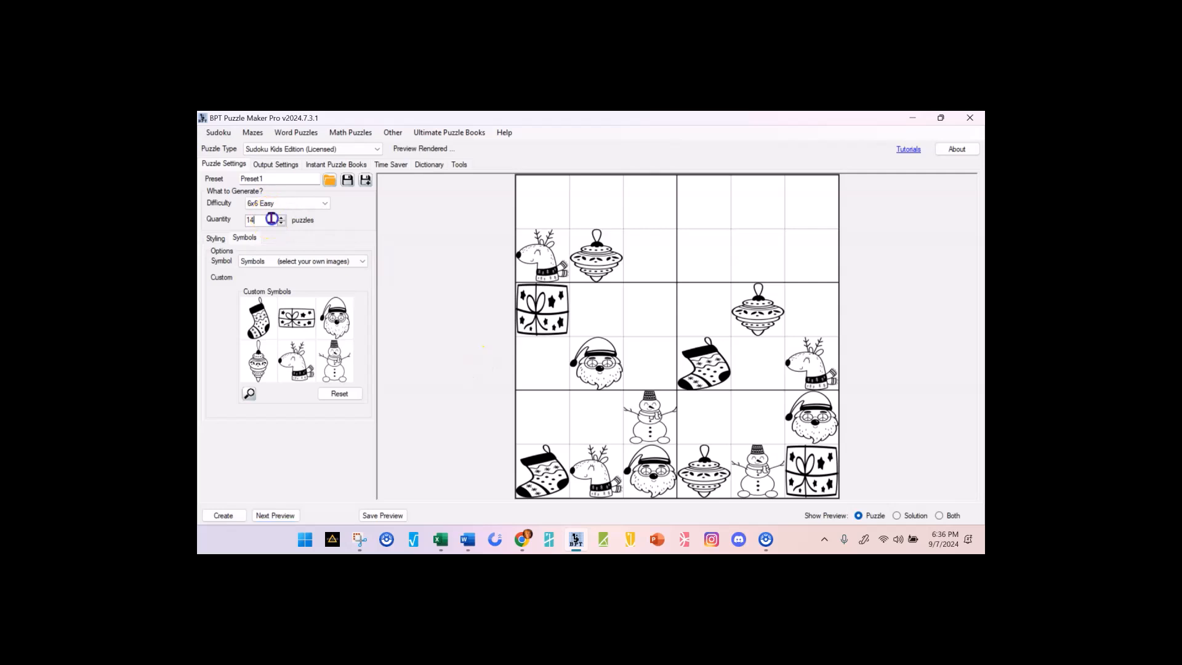